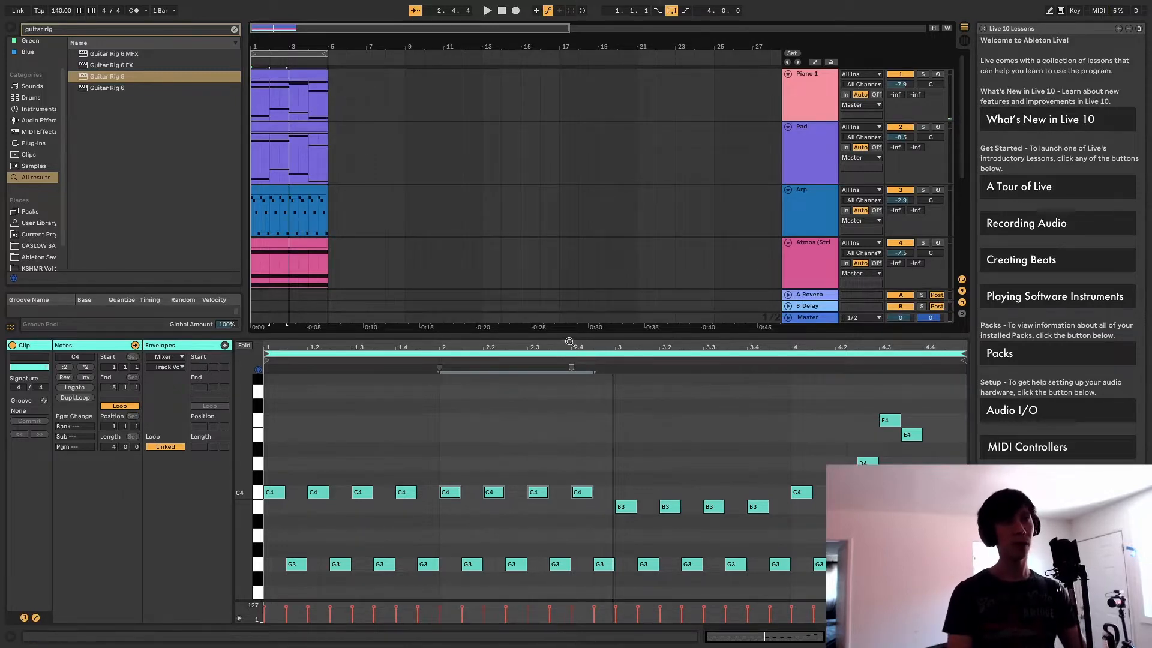
Step: Look over the tracks in the arrangement and play the four-bar loop
scroll(438, 180, down, 4)
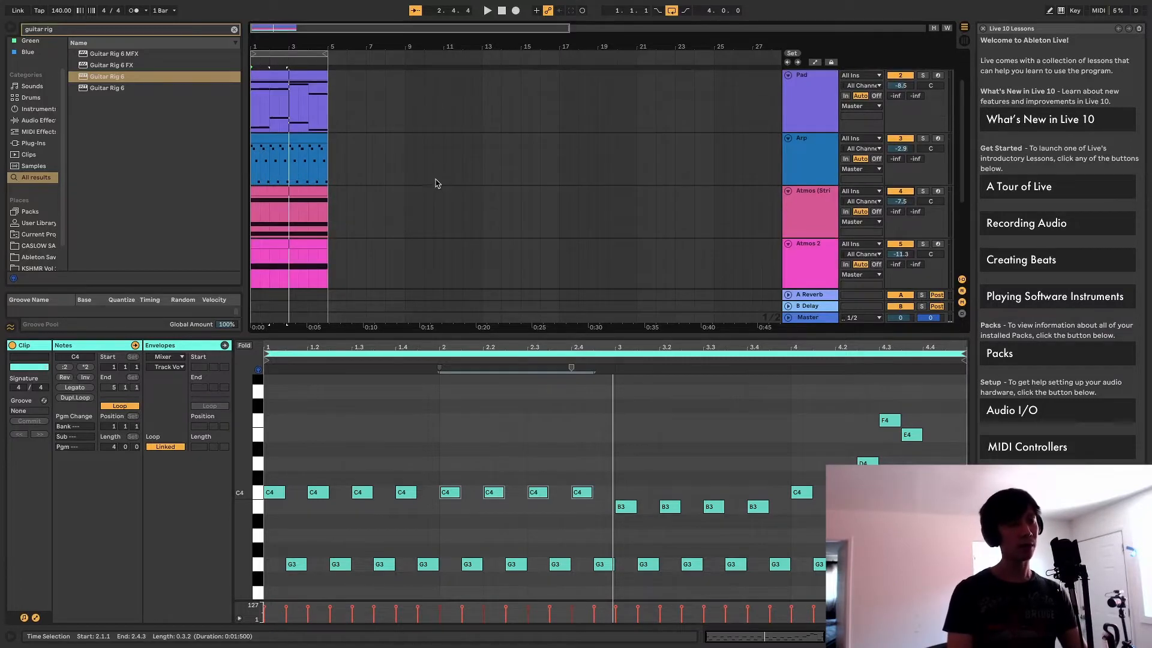
scroll(437, 187, up, 4)
scroll(435, 187, down, 5)
scroll(434, 188, up, 2)
scroll(435, 187, up, 2)
key(space)
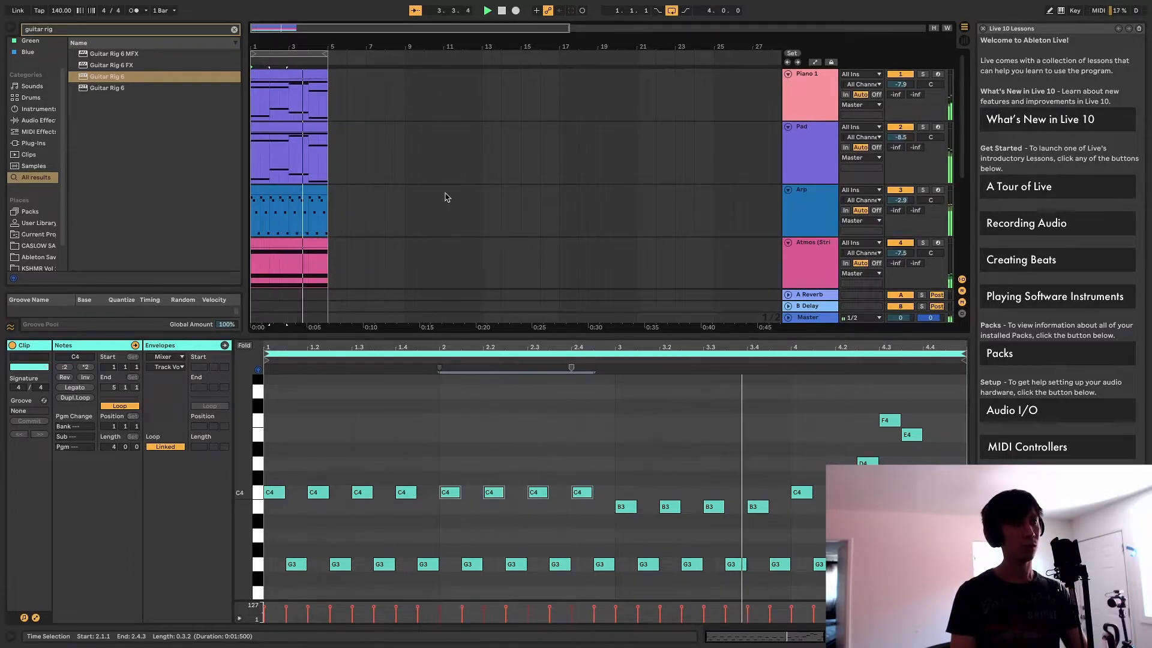
key(space)
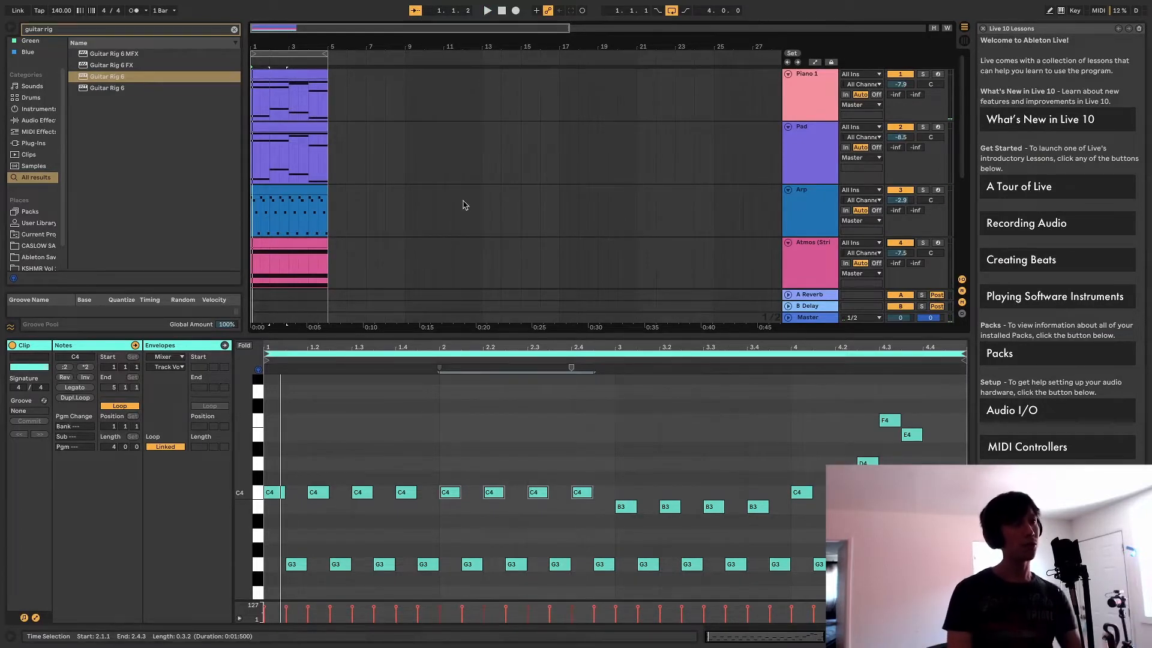
Step: Enlarge the arrangement area and inspect the MIDI notes of the Piano 1 and Pad clips
drag(446, 334, 426, 422)
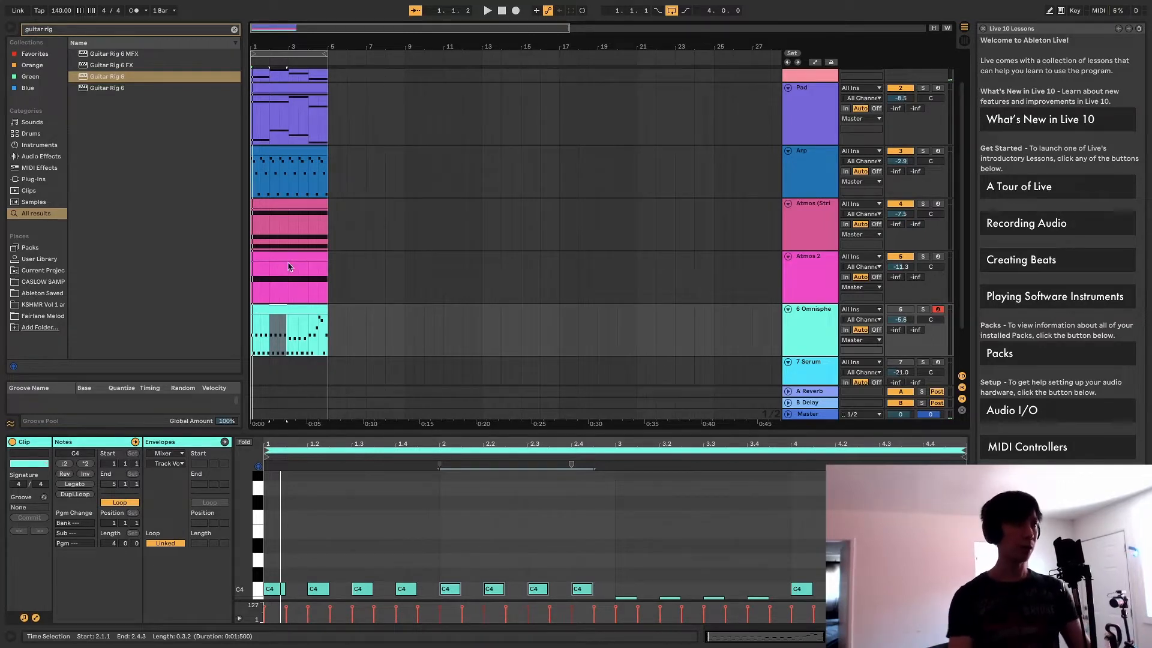
scroll(294, 246, up, 3)
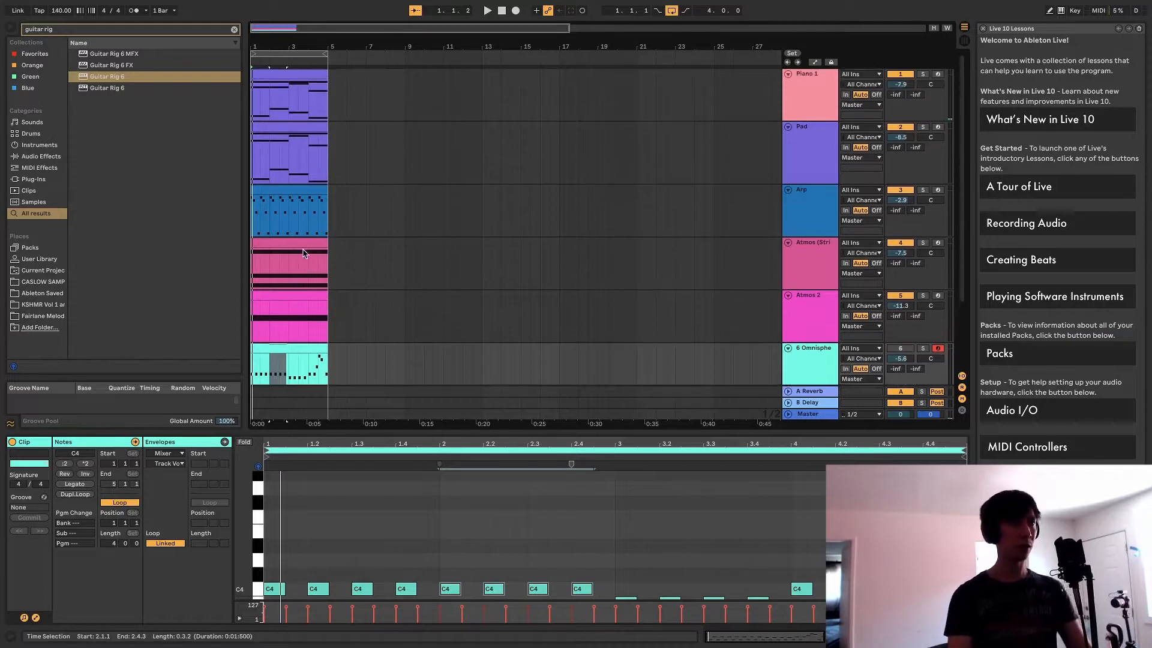
click(308, 84)
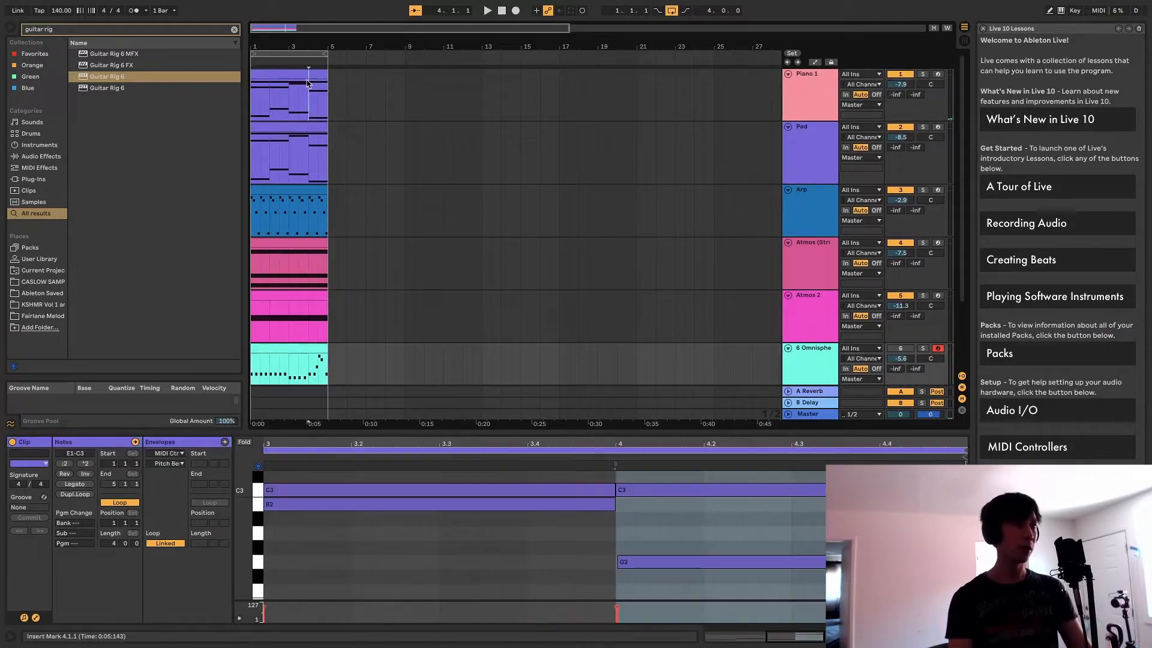
click(558, 78)
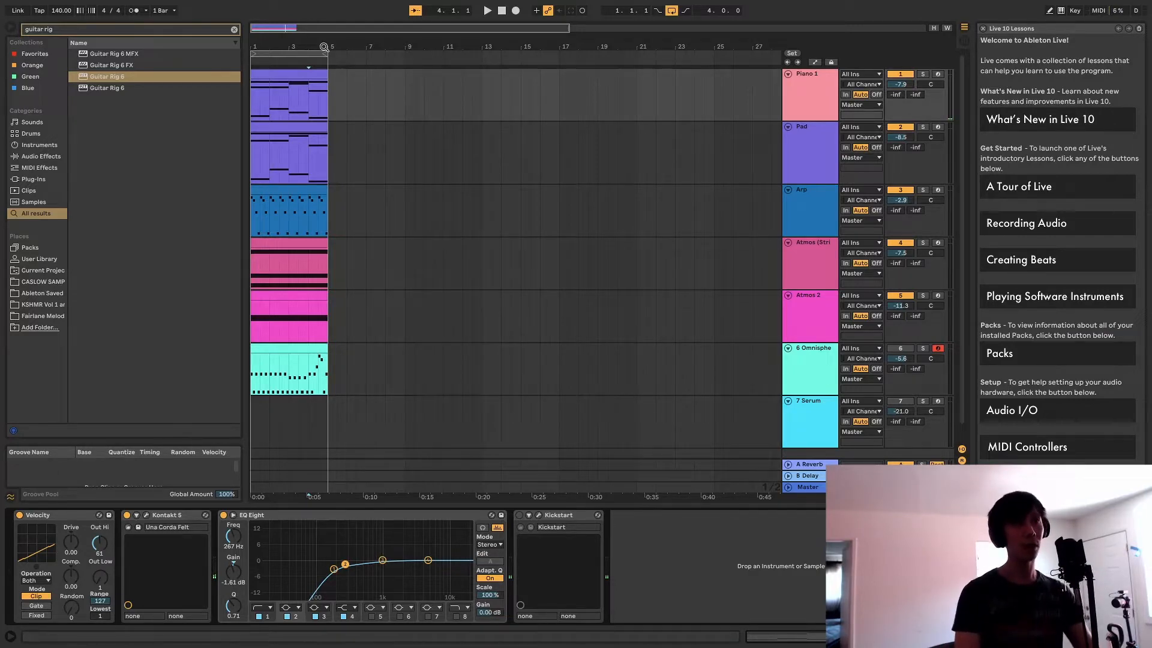
double_click(322, 75)
click(303, 168)
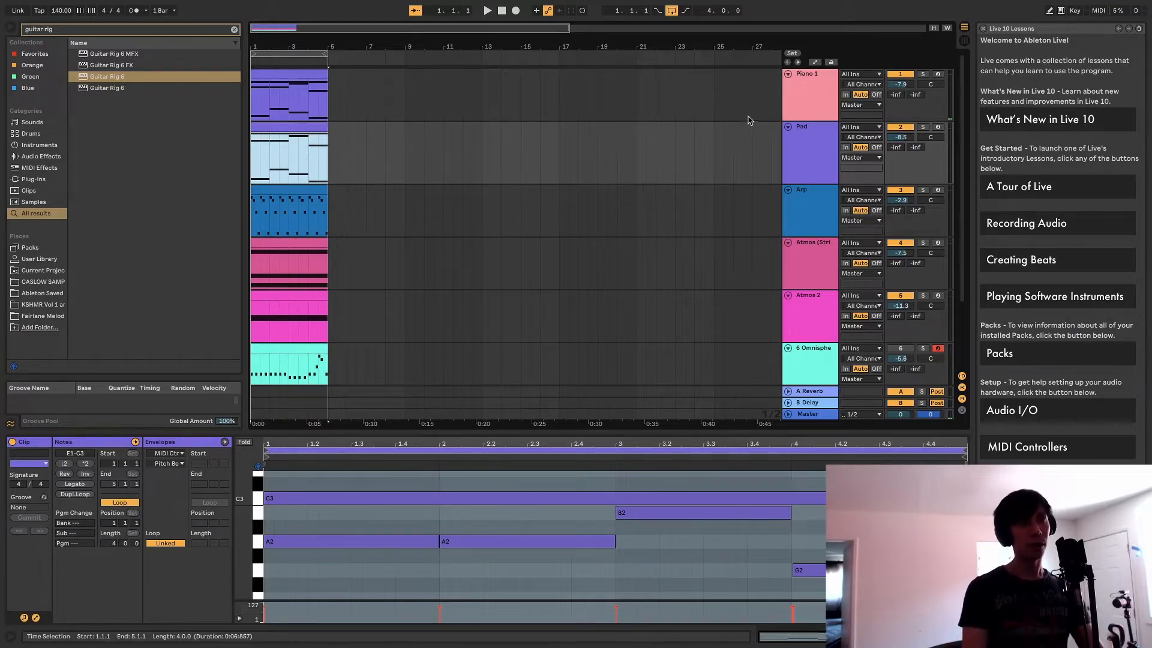
Step: Solo the Piano 1 and Pad tracks and play their chord loop together
click(802, 133)
click(809, 95)
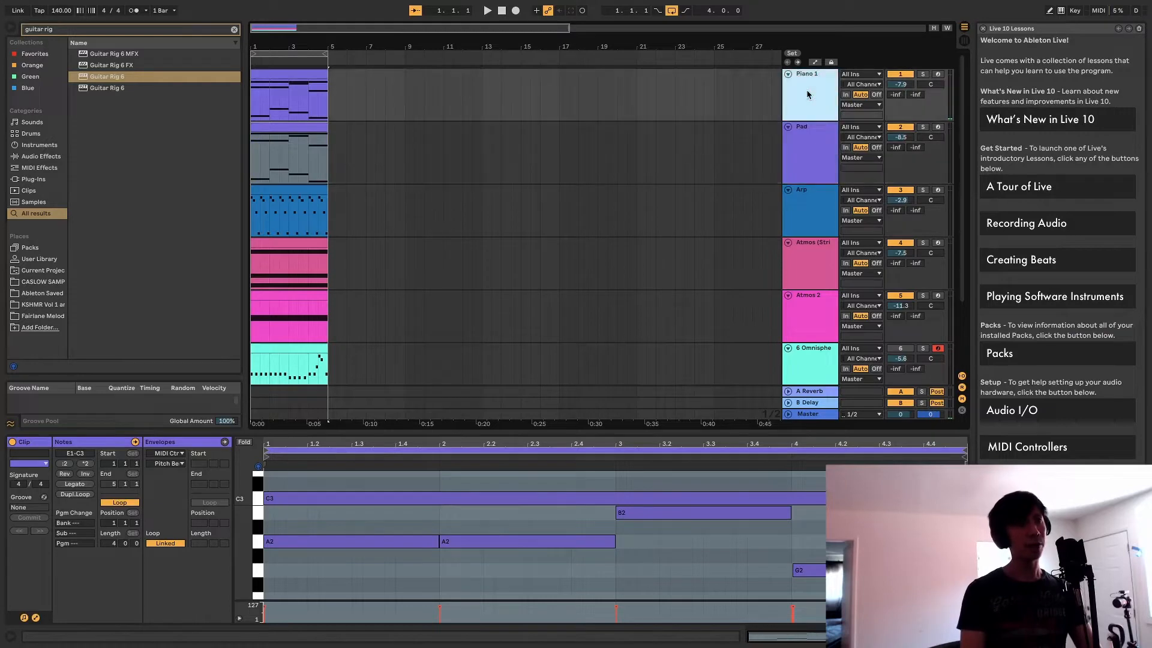
click(923, 127)
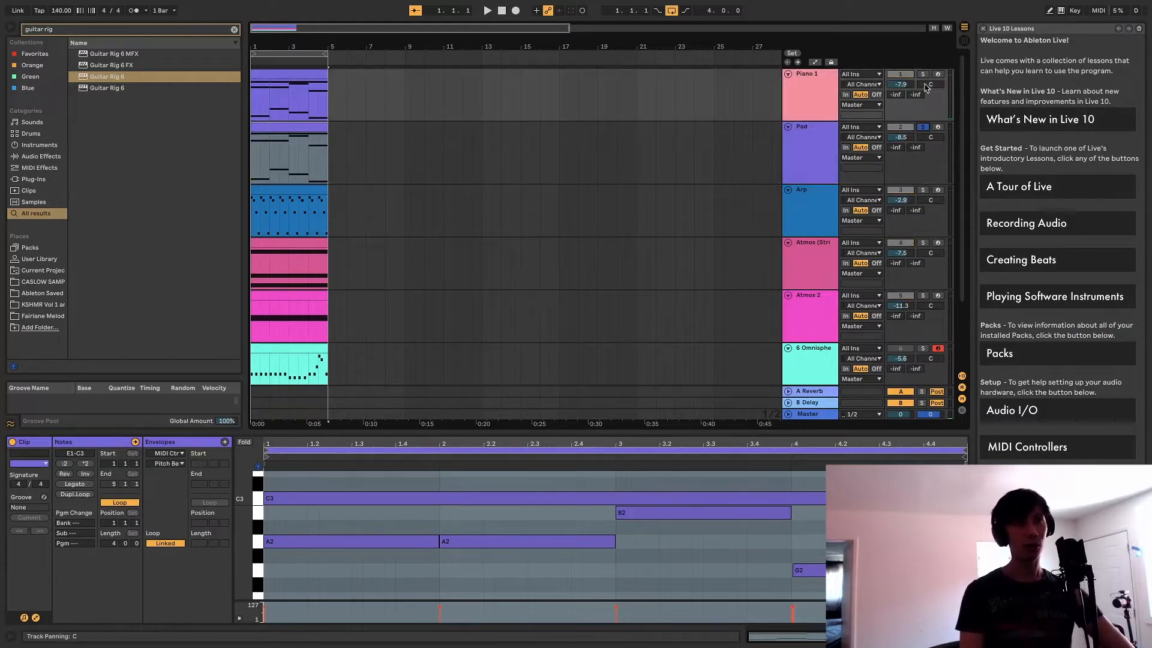
key(space)
click(826, 73)
click(827, 74)
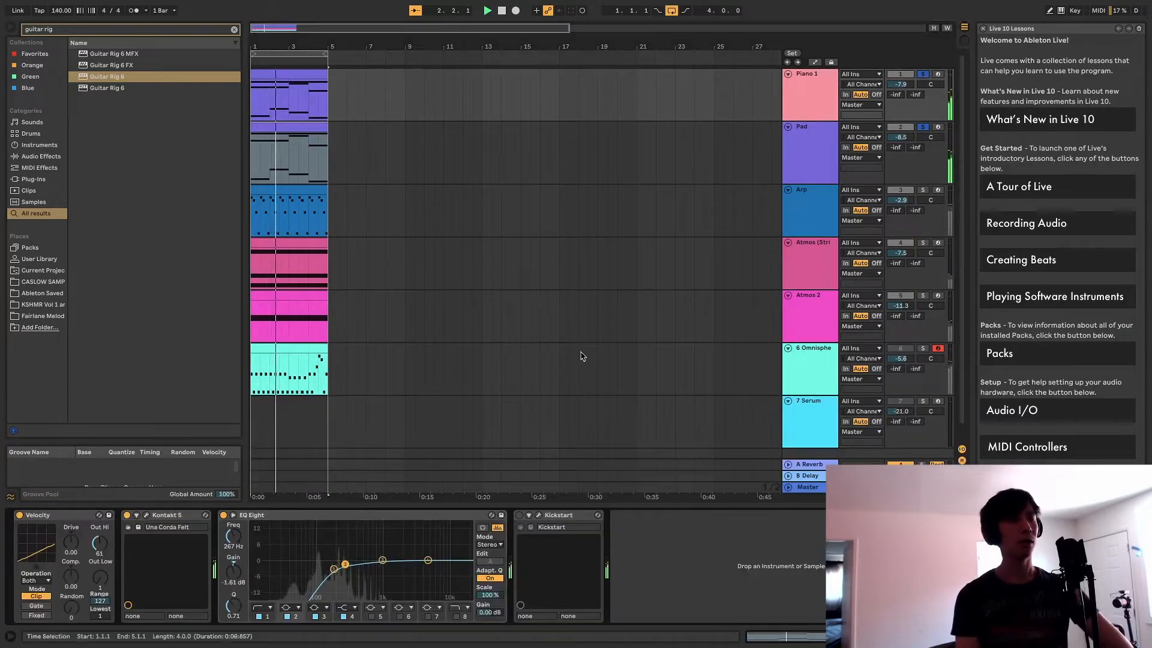
Step: Duplicate the Piano 1 track, replace the copy's instrument with Keyscape, and audition it with the pad
right_click(804, 93)
click(830, 114)
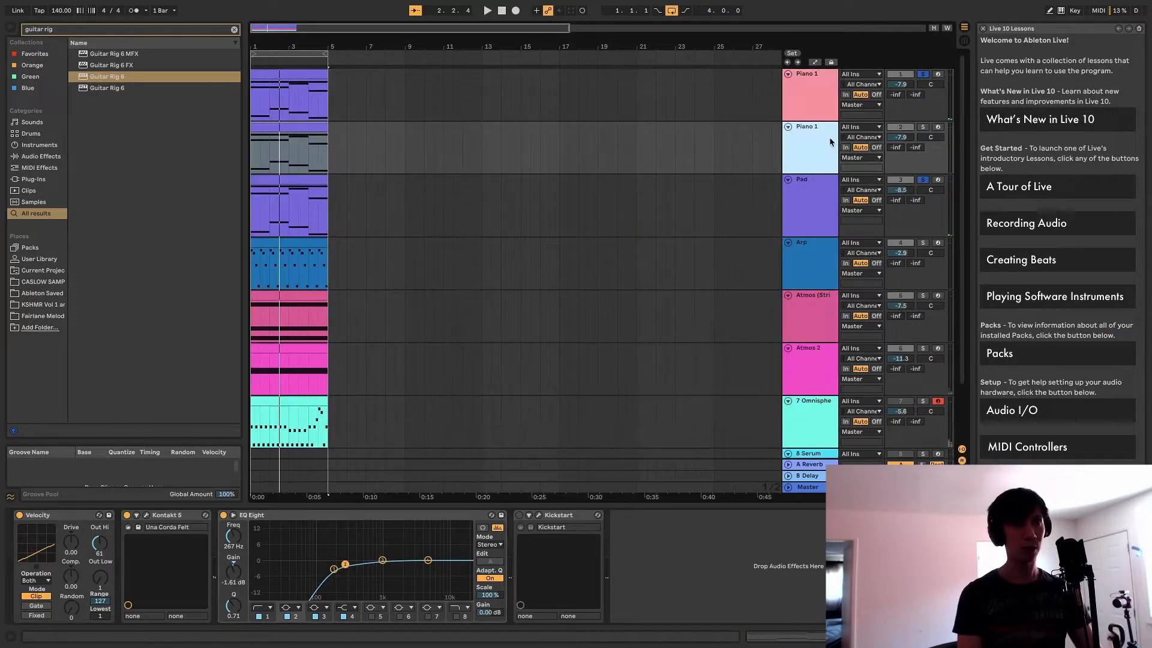
key(BackSpace)
text(keyscape)
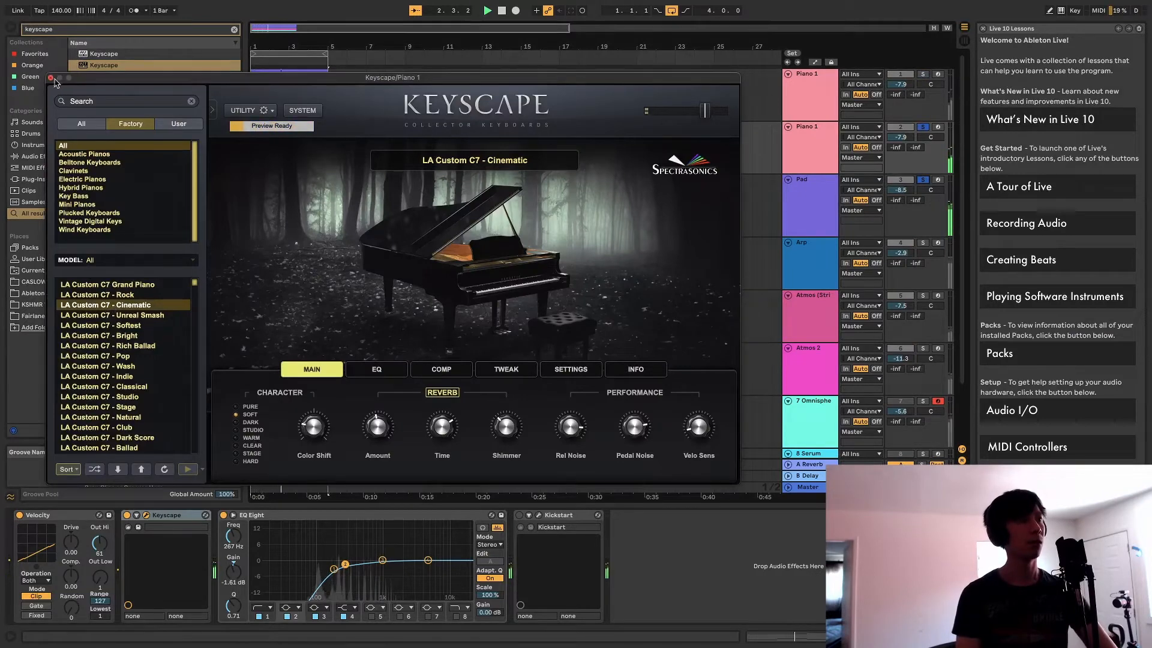
click(51, 79)
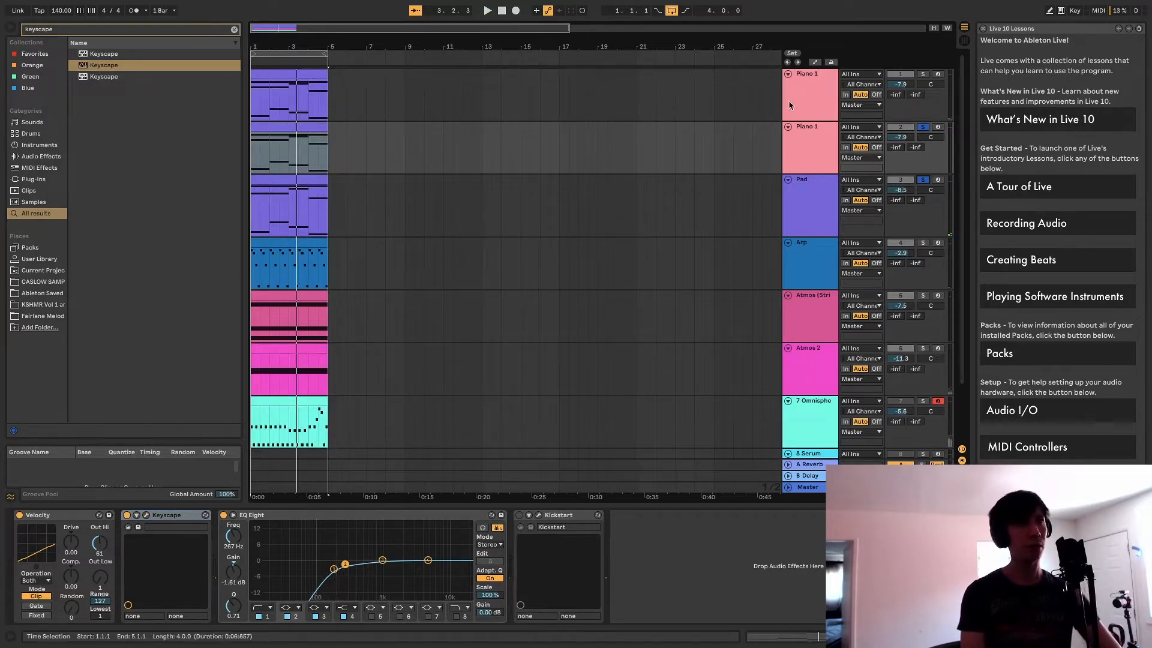
Step: Delete the duplicated Piano 1 track and take the Pad track out of solo
click(808, 90)
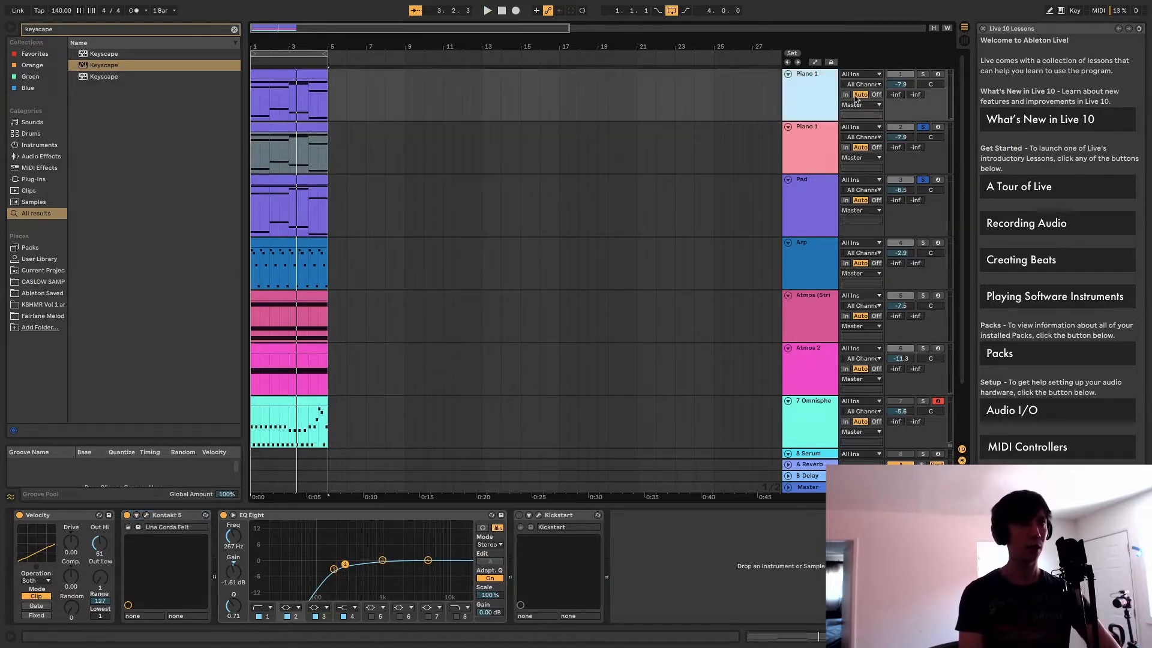
click(923, 127)
click(793, 142)
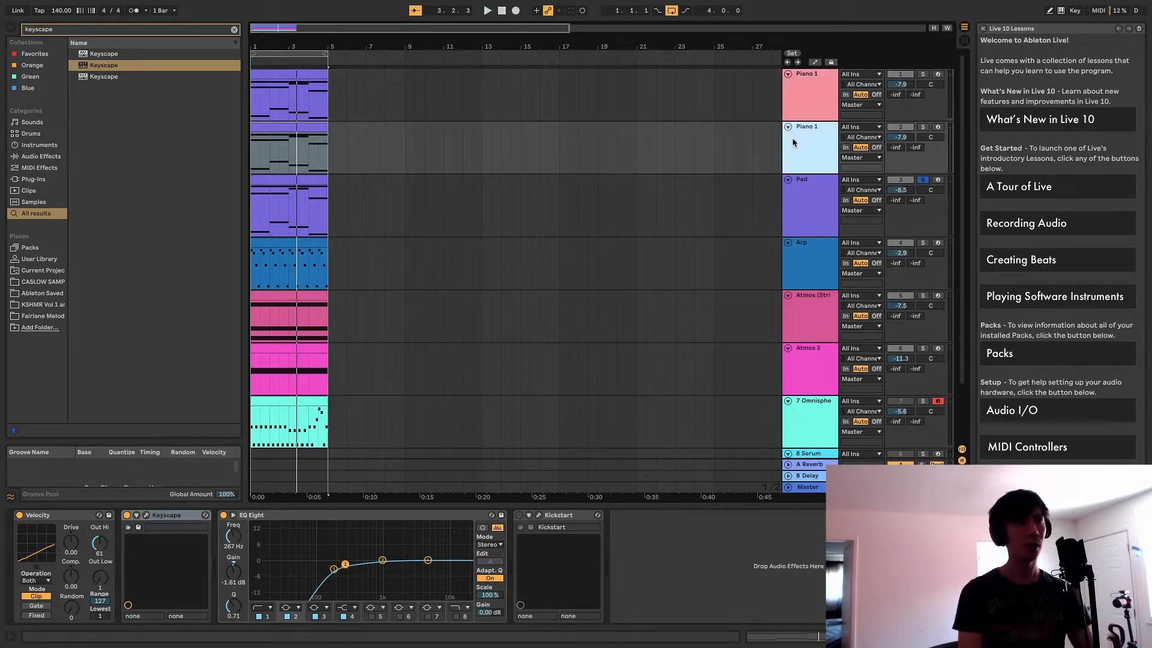
key(Delete)
click(922, 127)
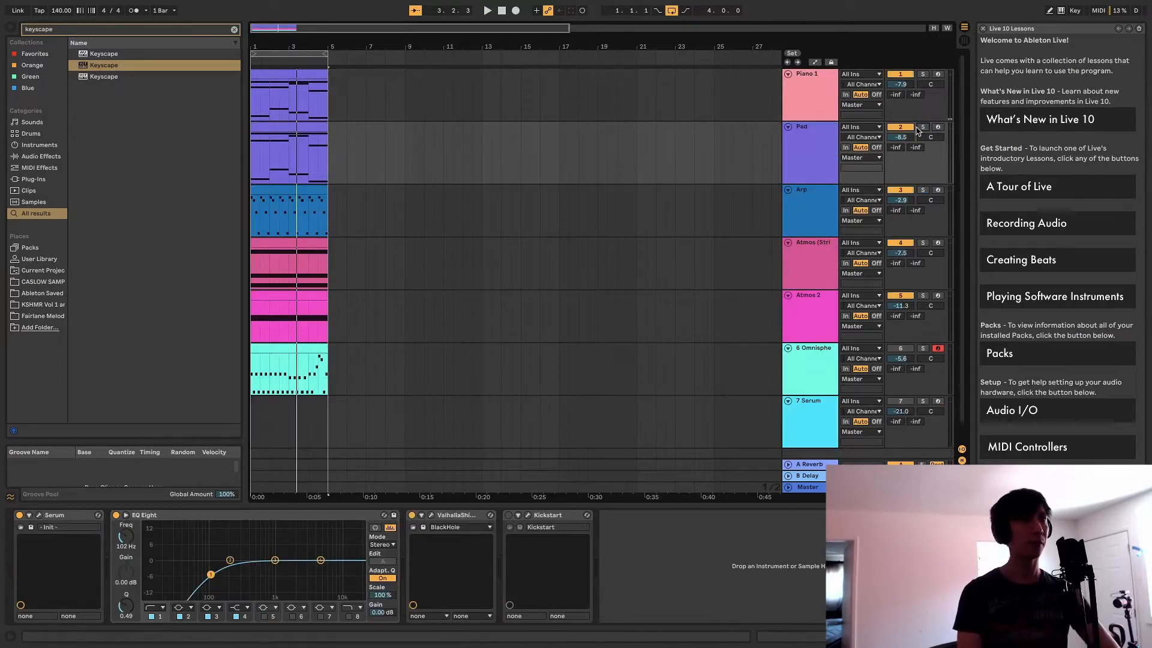
Step: Examine the Una Corda Felt instrument in the Piano 1 track's Kontakt 5 and close its window
click(823, 99)
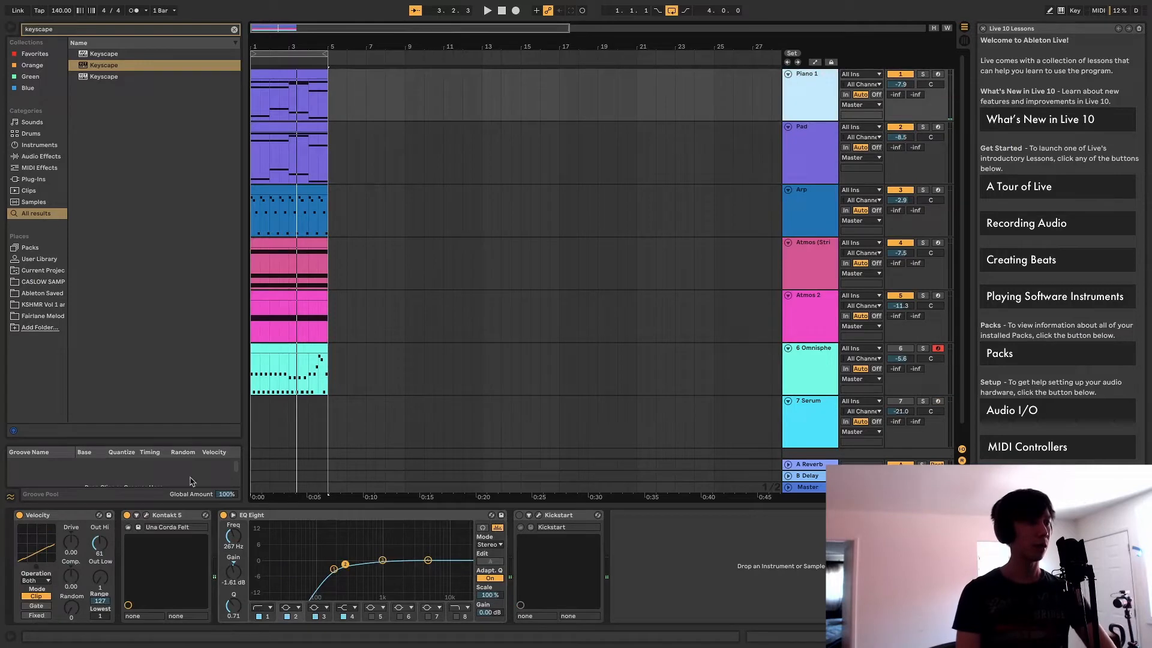
click(147, 516)
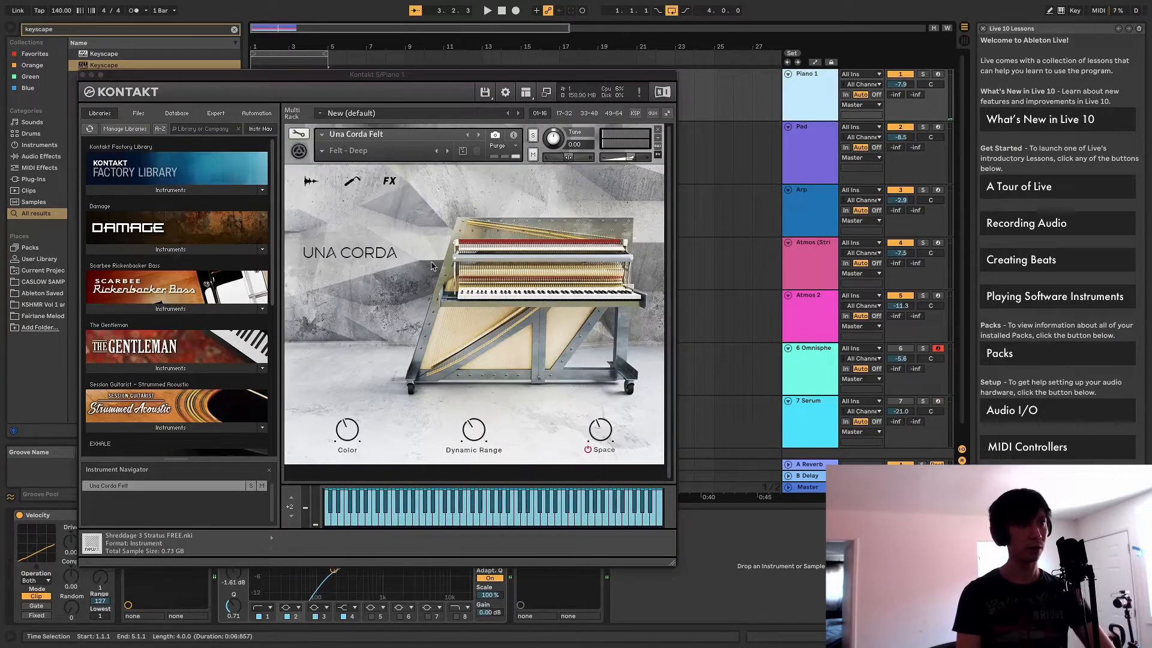
click(352, 159)
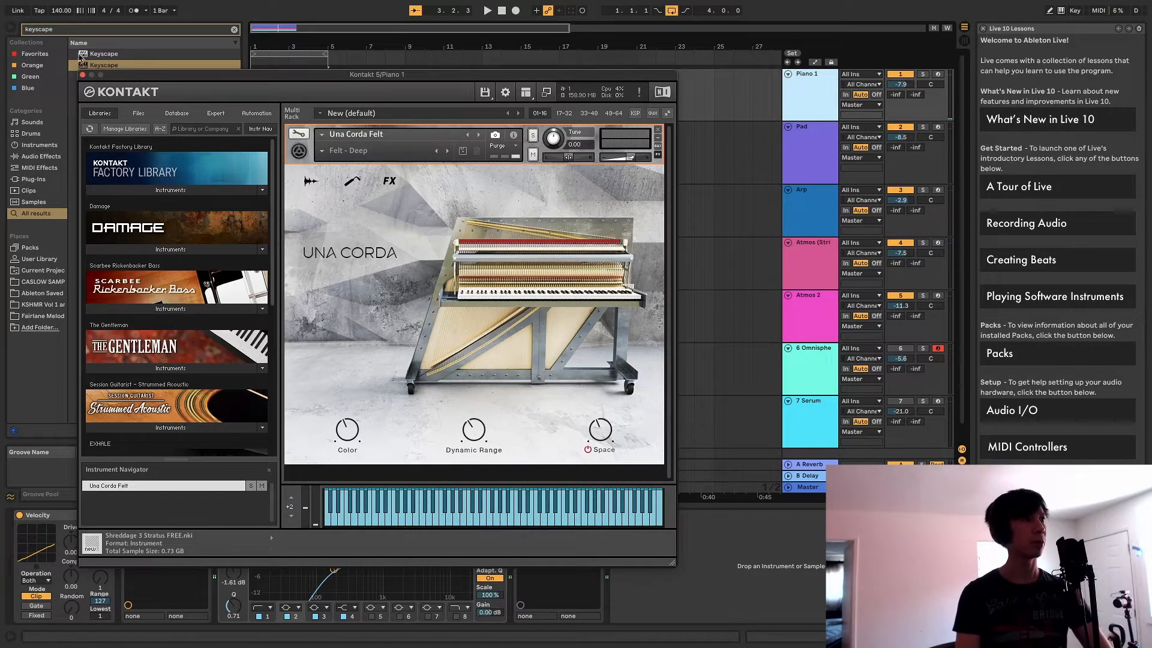
click(81, 76)
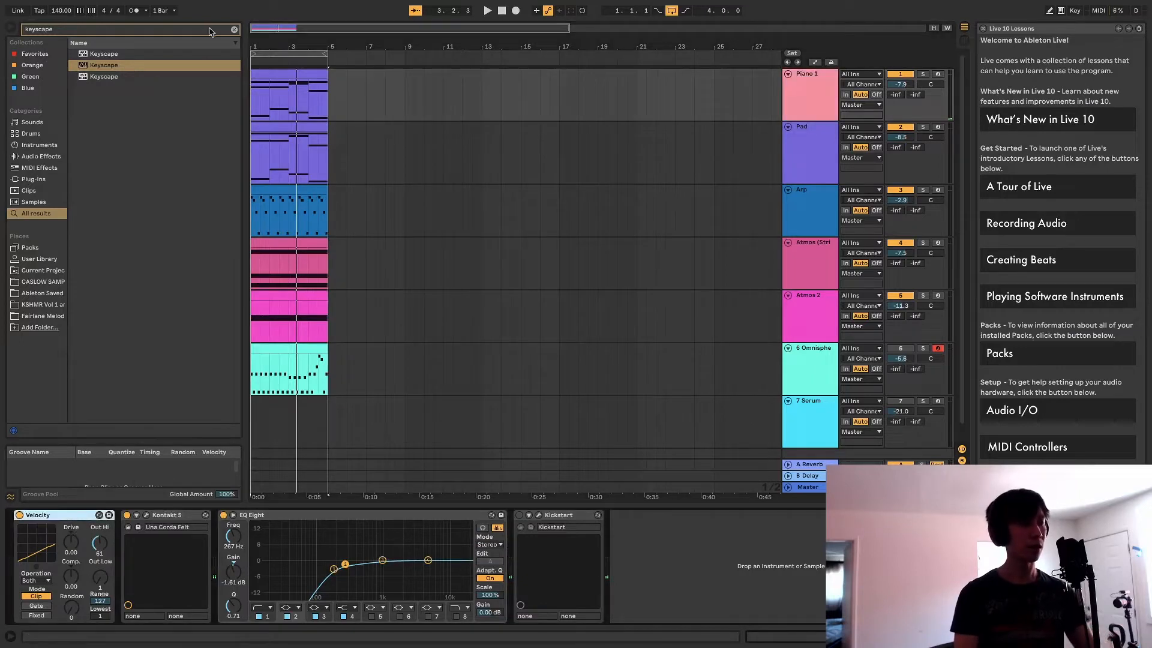
Step: Search the browser for "piano" and add the Piano.adv velocity preset to the Piano 1 track
click(56, 31)
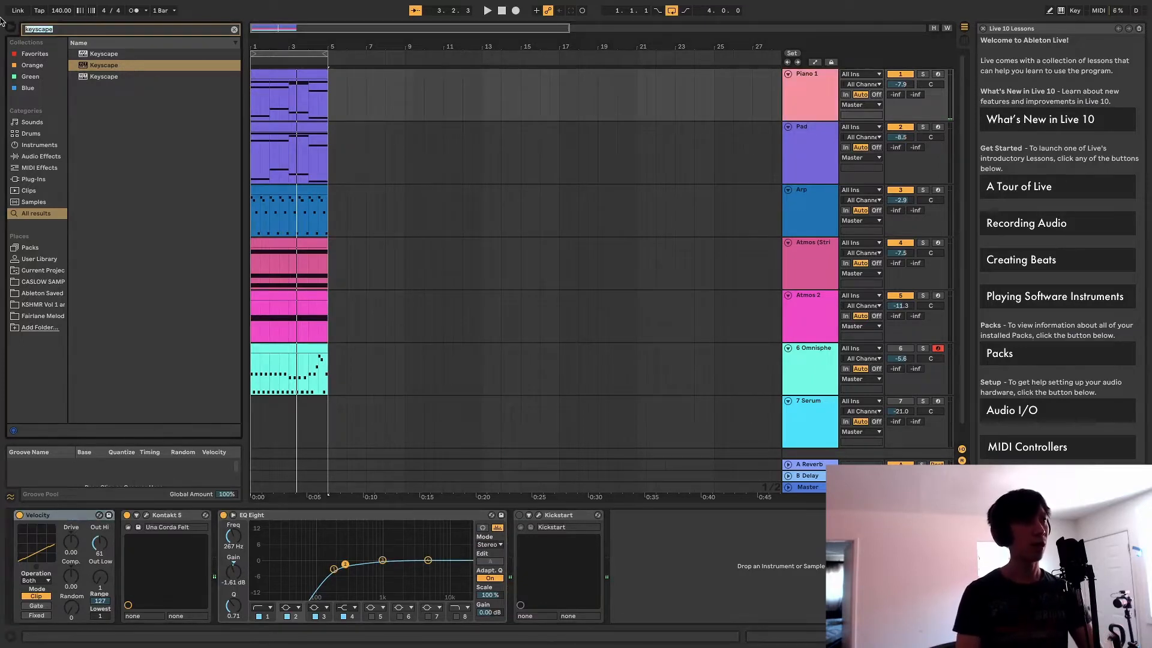
text(piano)
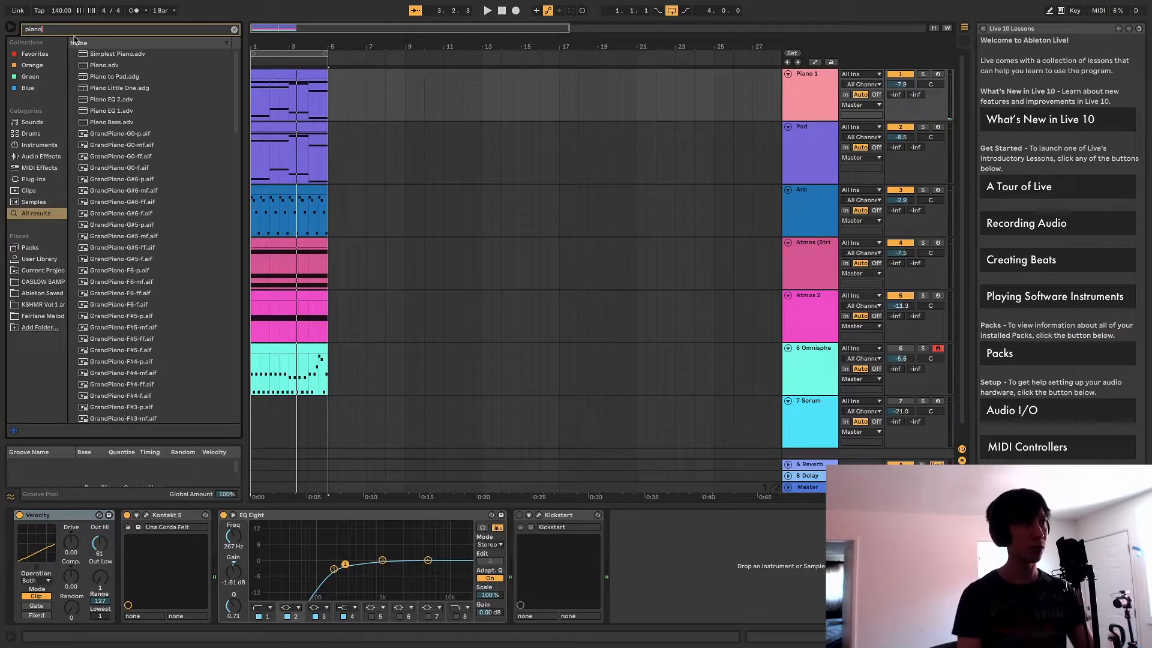
double_click(87, 65)
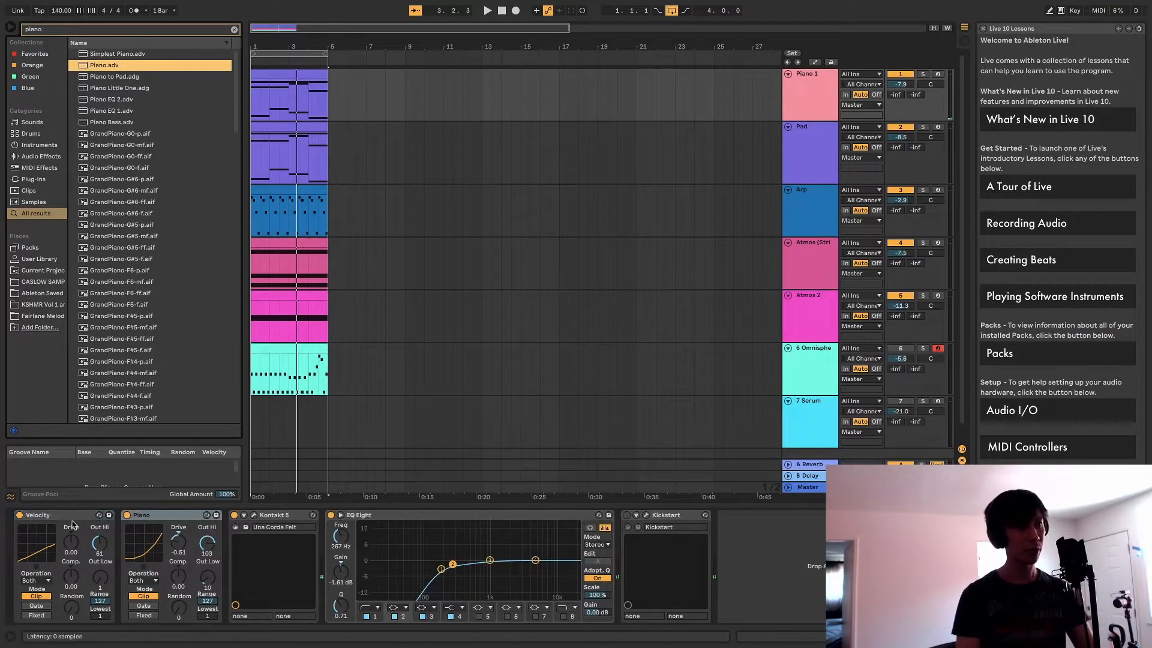
Step: Switch off the original Velocity device, set the Piano velocity device's Out Hi to 70, and audition the track
click(19, 515)
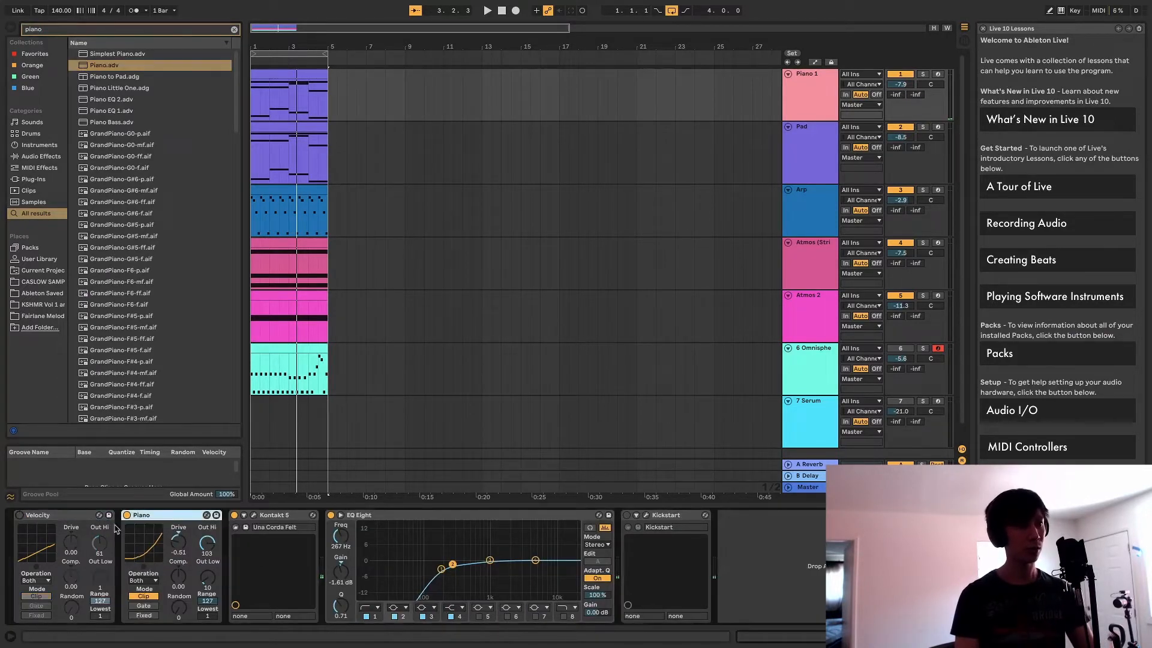
drag(206, 543, 206, 562)
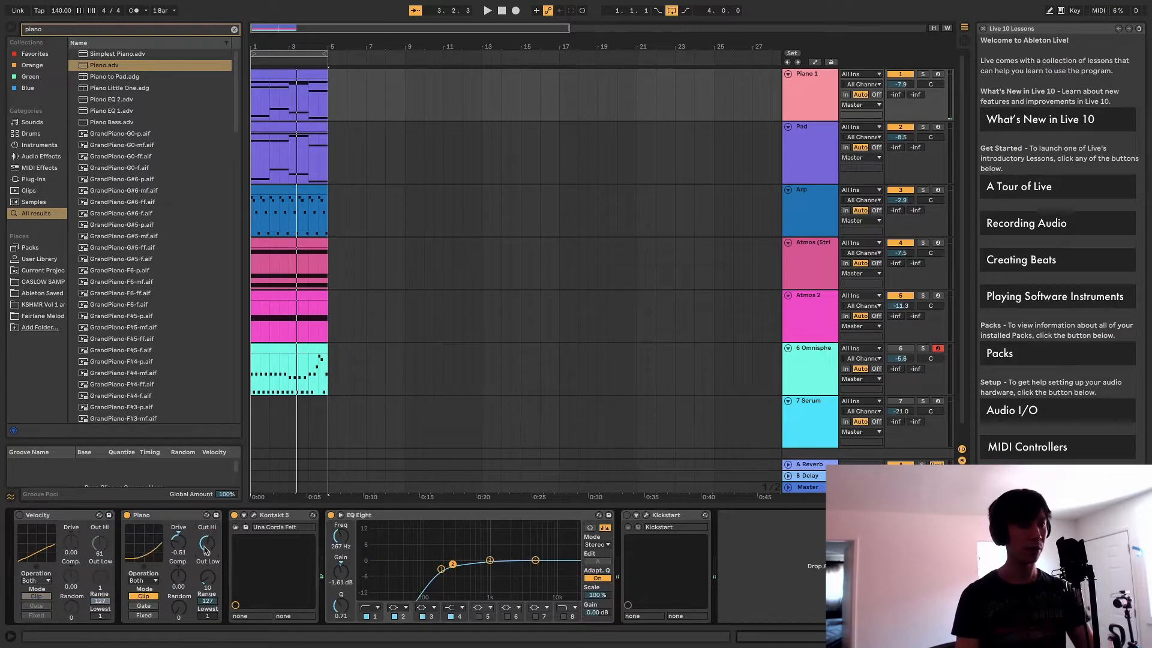
key(space)
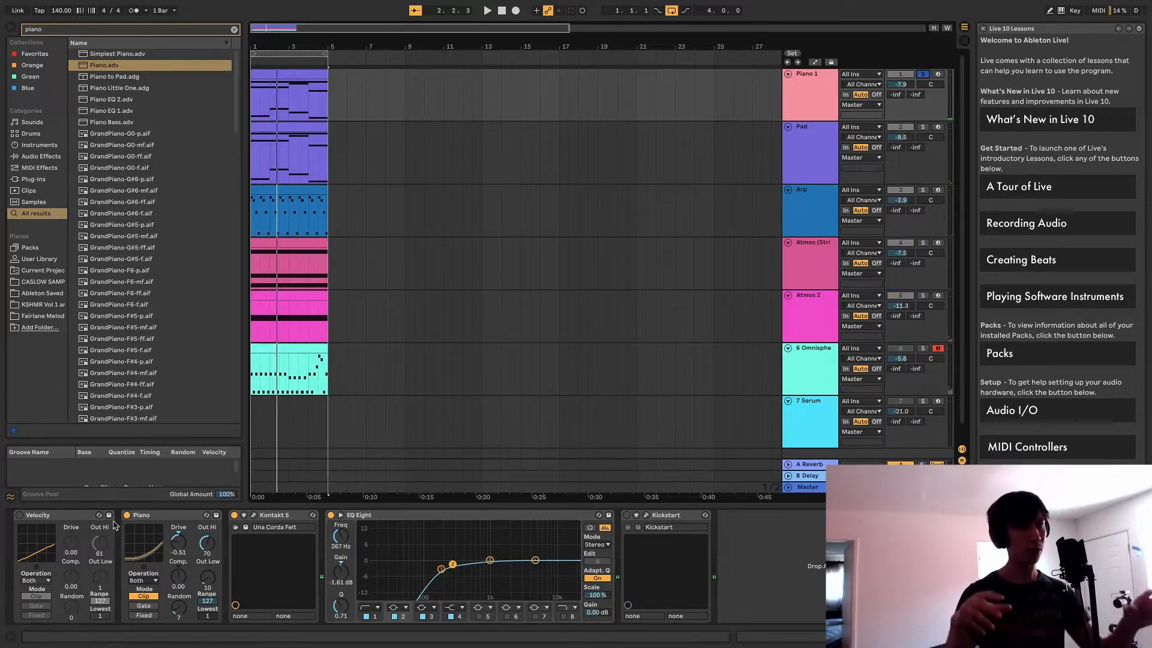
click(126, 515)
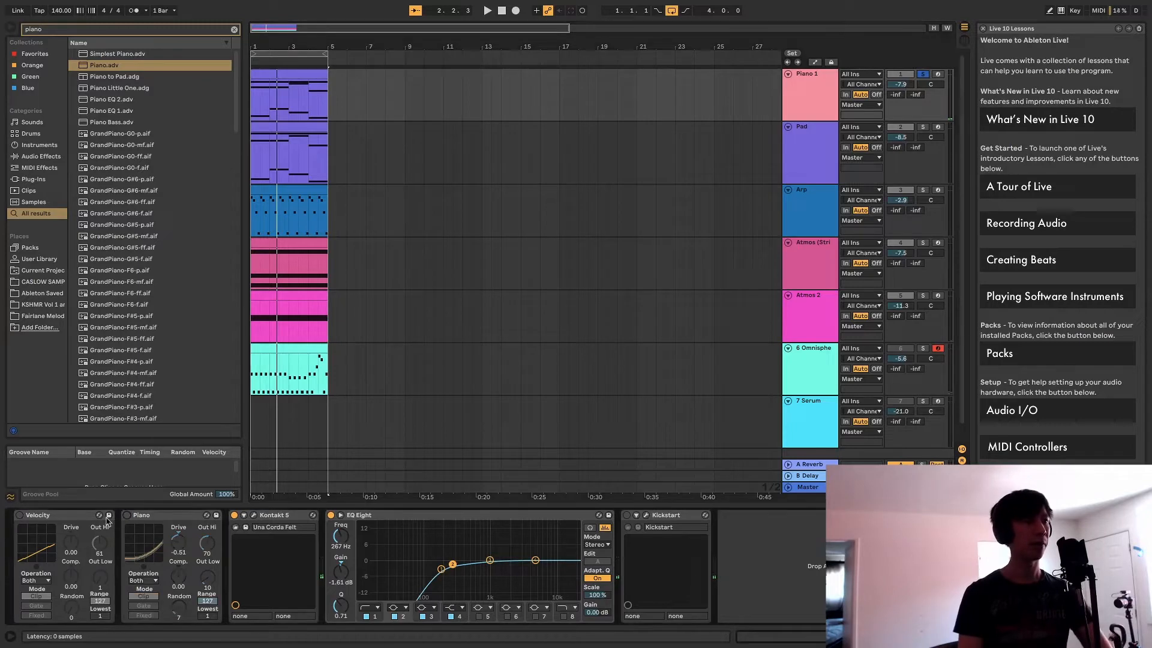
click(133, 520)
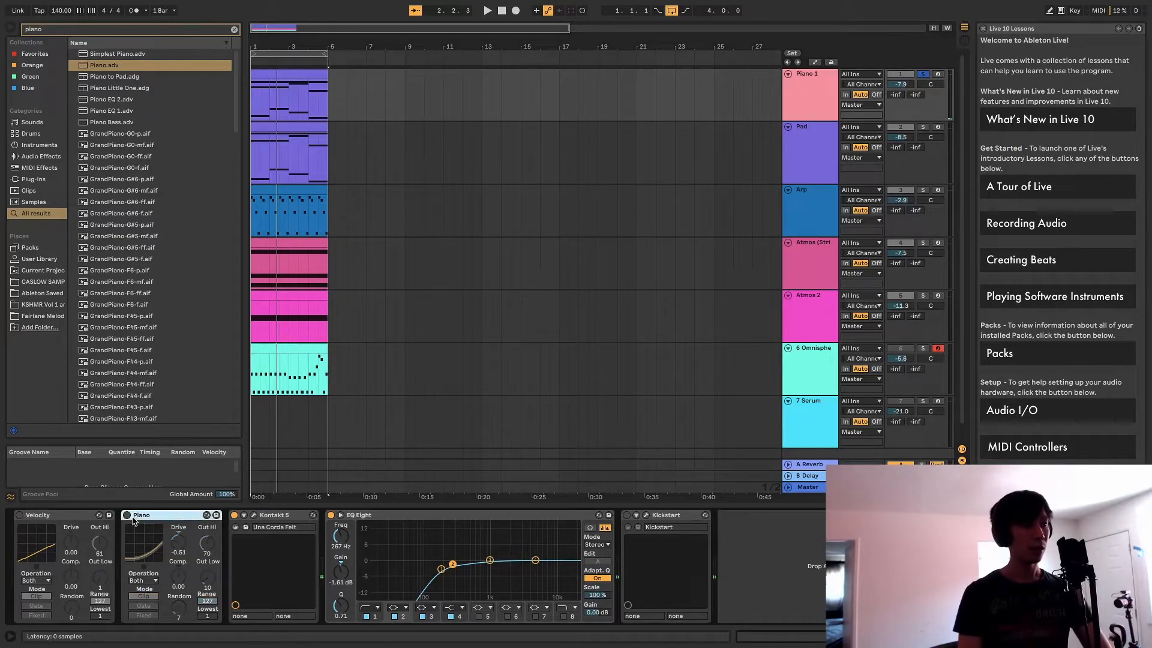
click(128, 515)
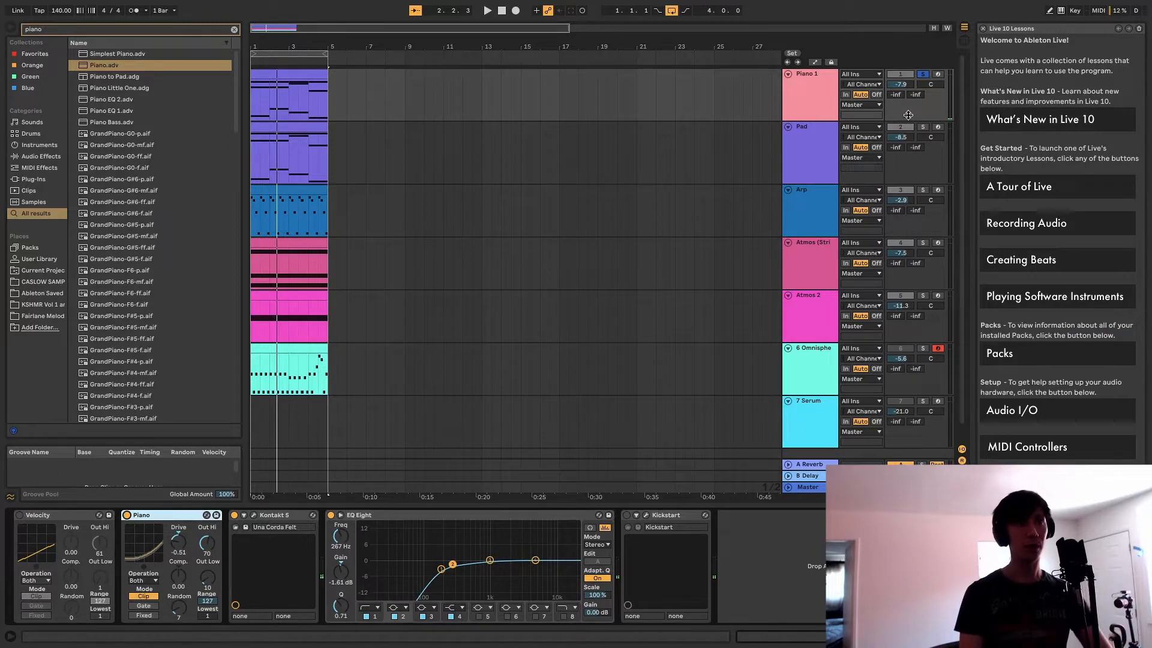
Step: Solo the Pad track, play its chords, and open its Serum synth
click(824, 144)
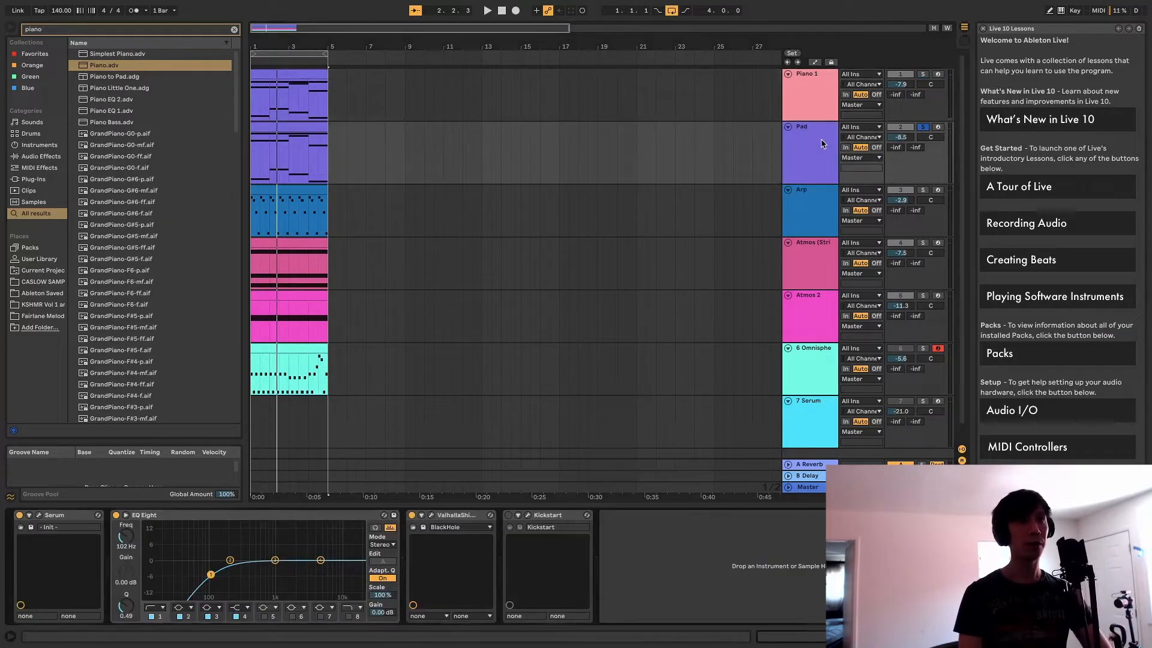
key(space)
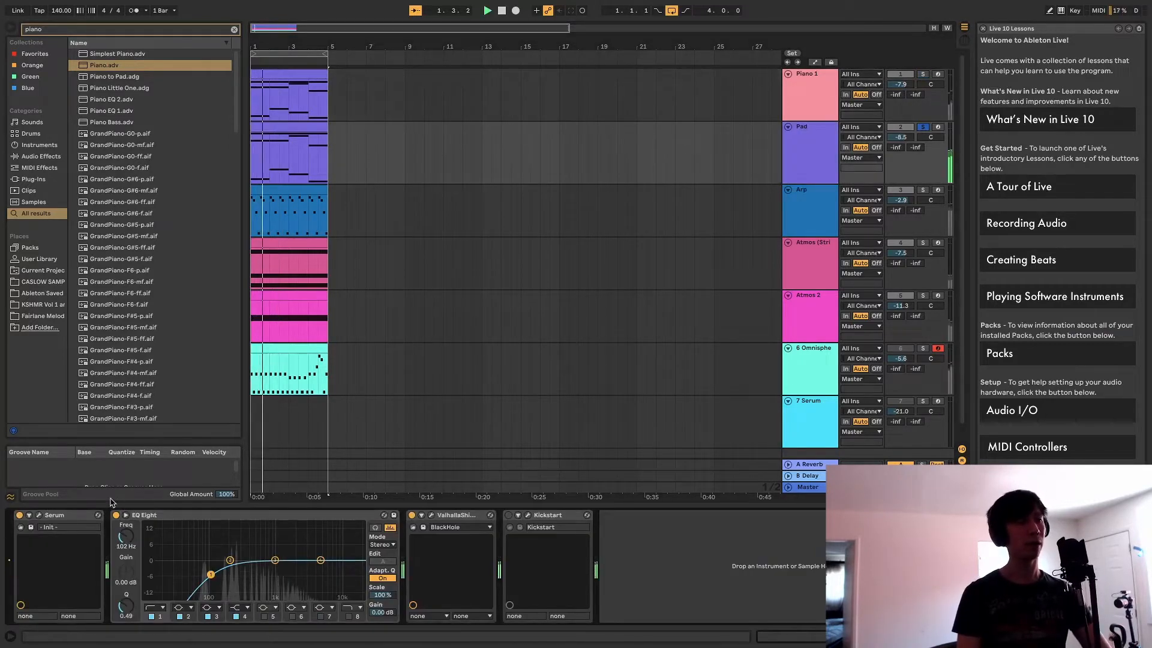
click(39, 516)
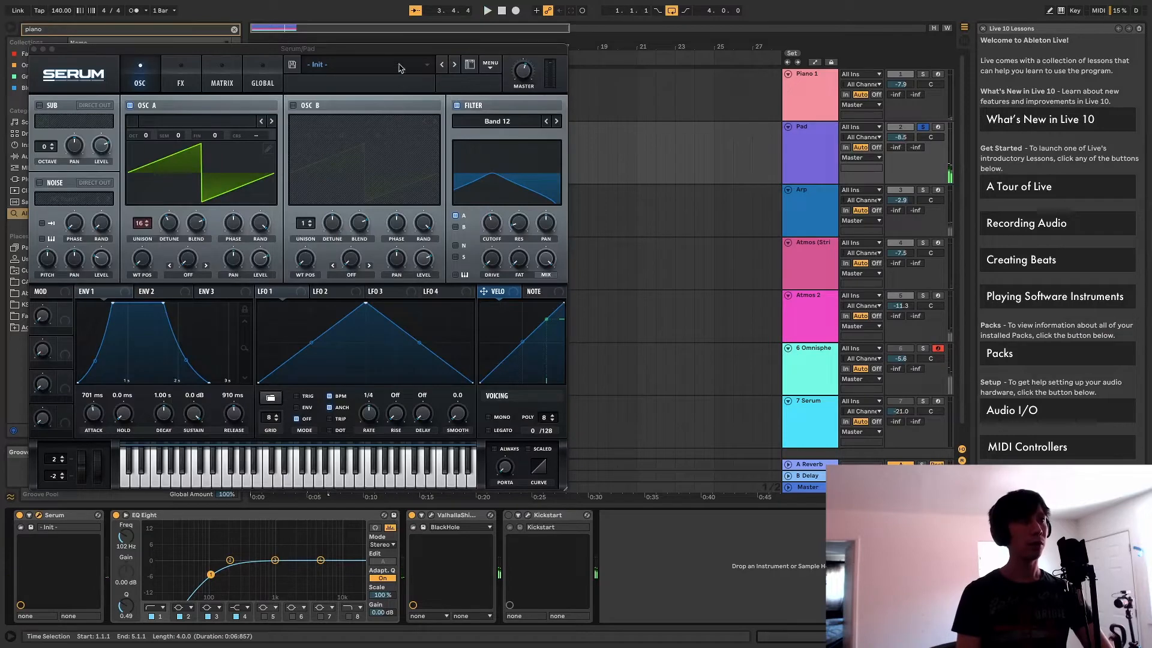
Step: Turn off the Band 12 filter in the pad's Serum and play the unfiltered sound
drag(404, 48, 518, 56)
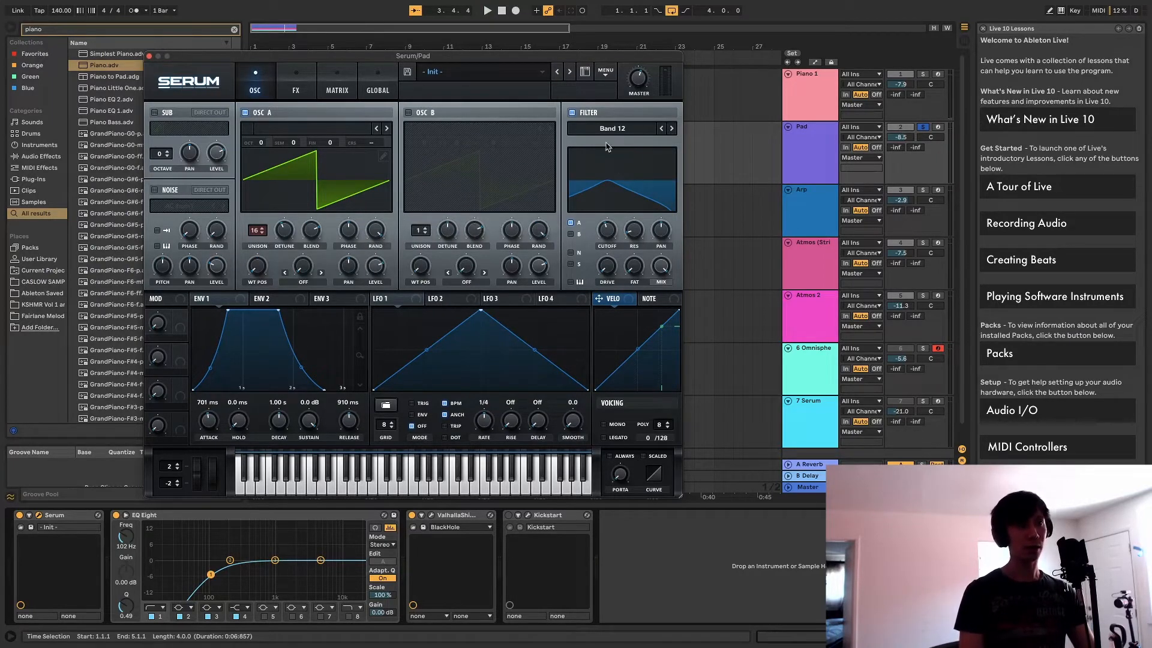
click(577, 114)
key(space)
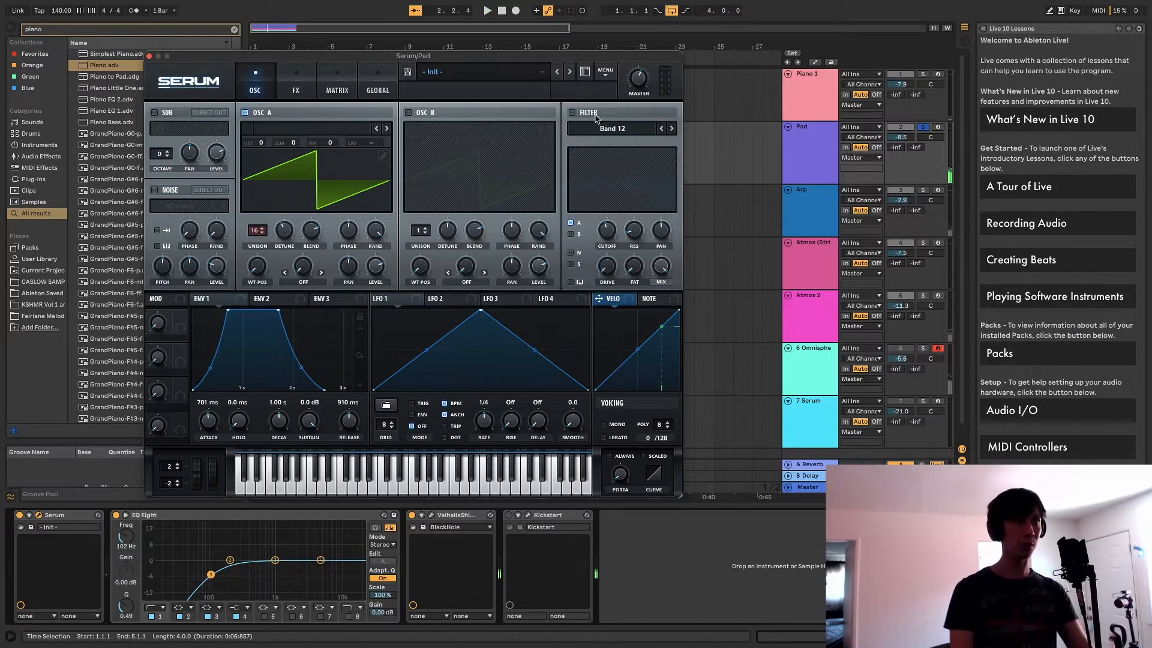
Step: Turn the Band 12 filter back on in the pad's Serum and look through the Normal filter types
click(596, 114)
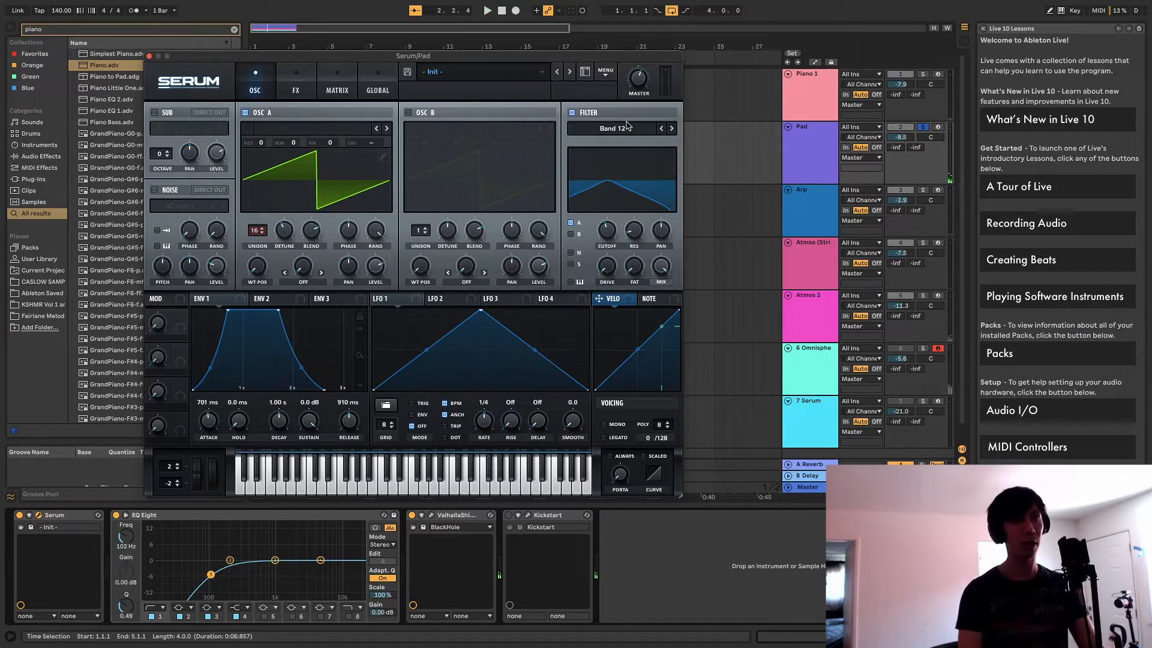
click(627, 127)
mouse_move(618, 144)
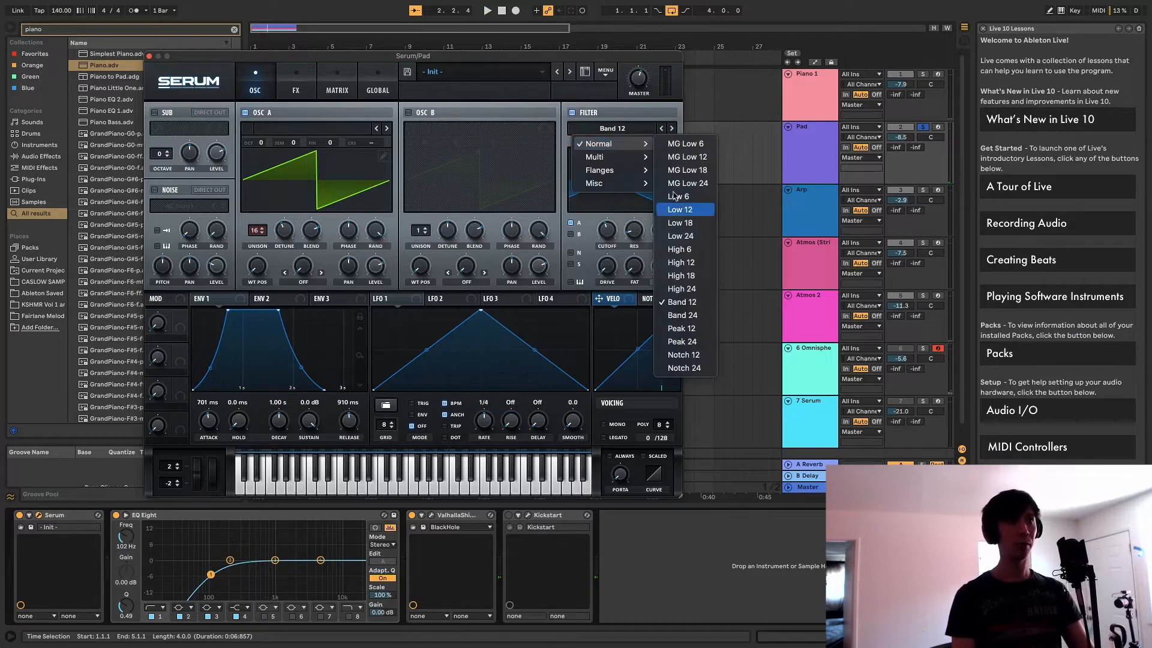
click(627, 104)
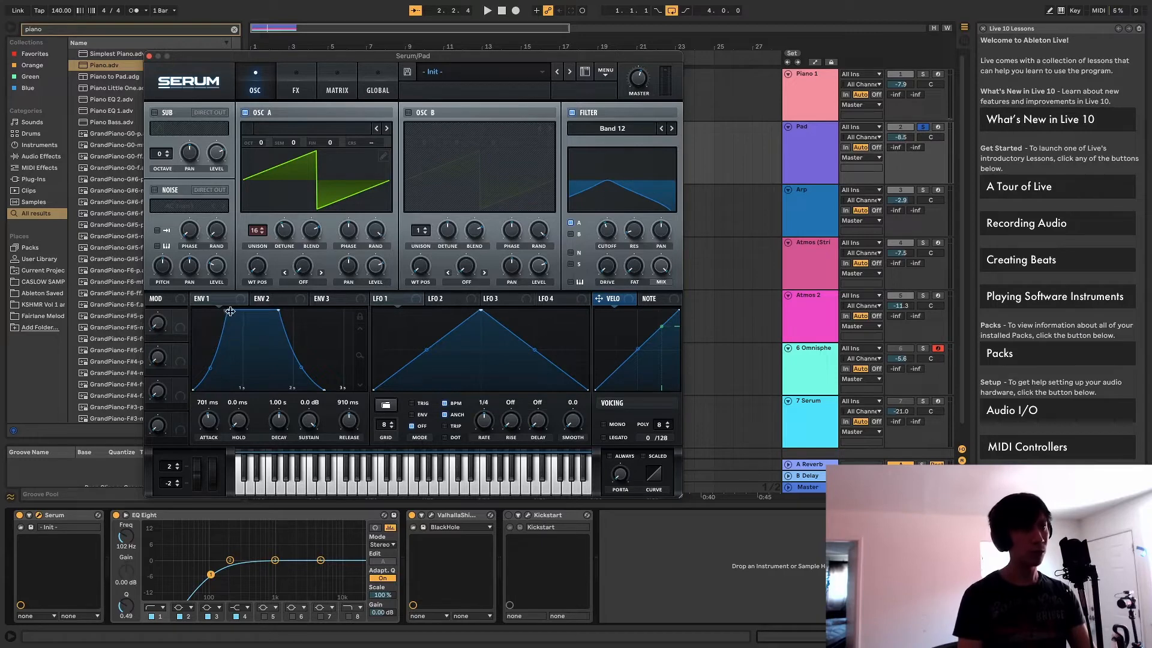
Step: Set Env 1's attack to 0.0 ms in the pad's Serum, play the sound, and undo the change
drag(230, 311, 33, 262)
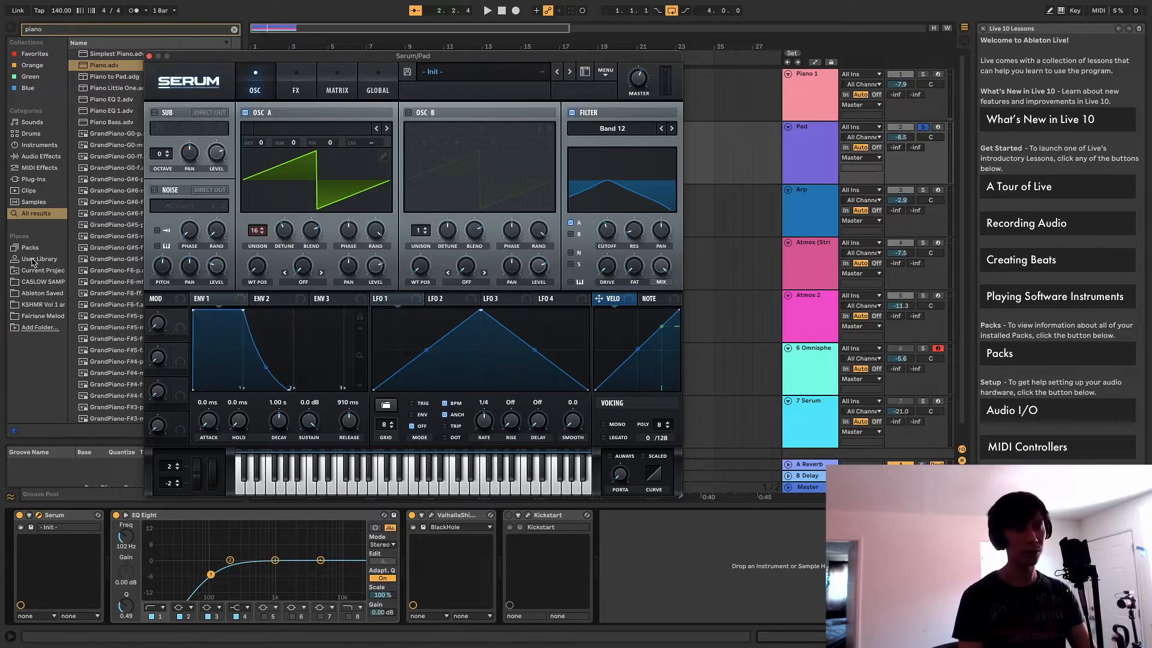
key(space)
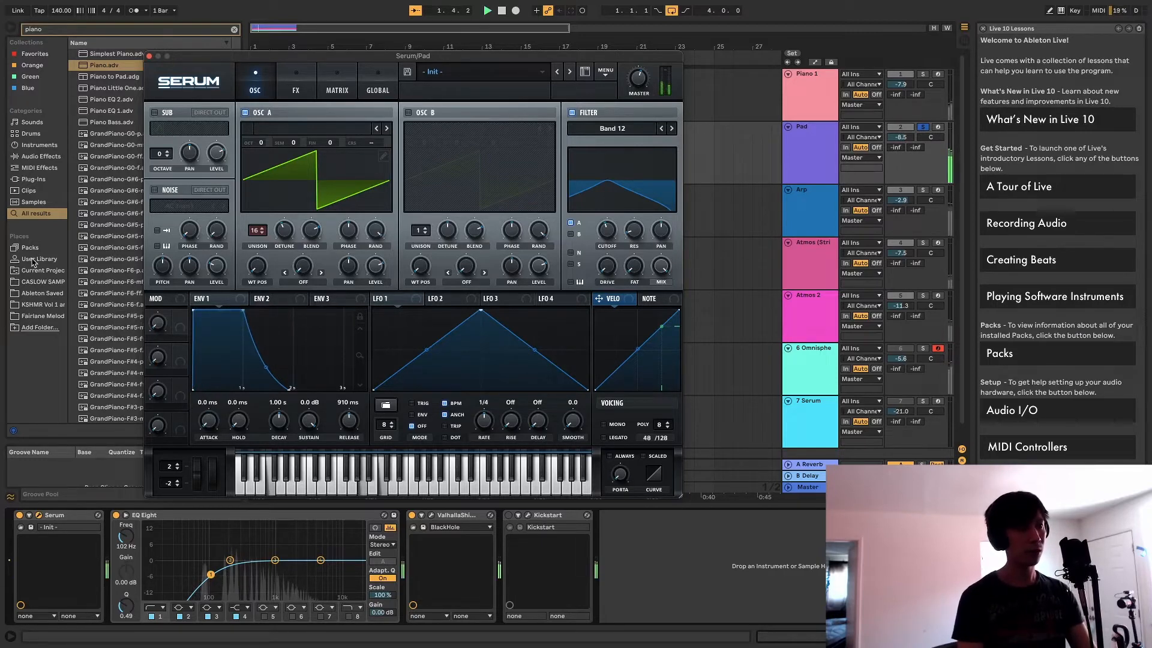
key(ctrl+z)
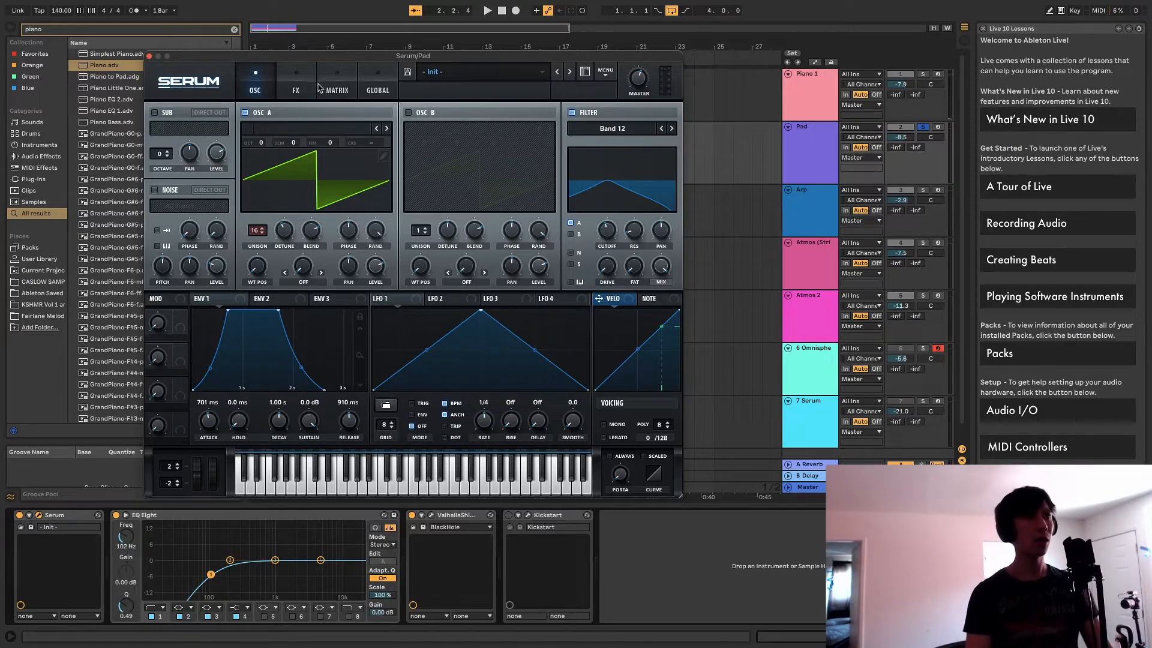
Step: Check the effects page of the pad's Serum, close the synth, and inspect the Valhalla reverb on the Pad track
click(303, 78)
click(271, 86)
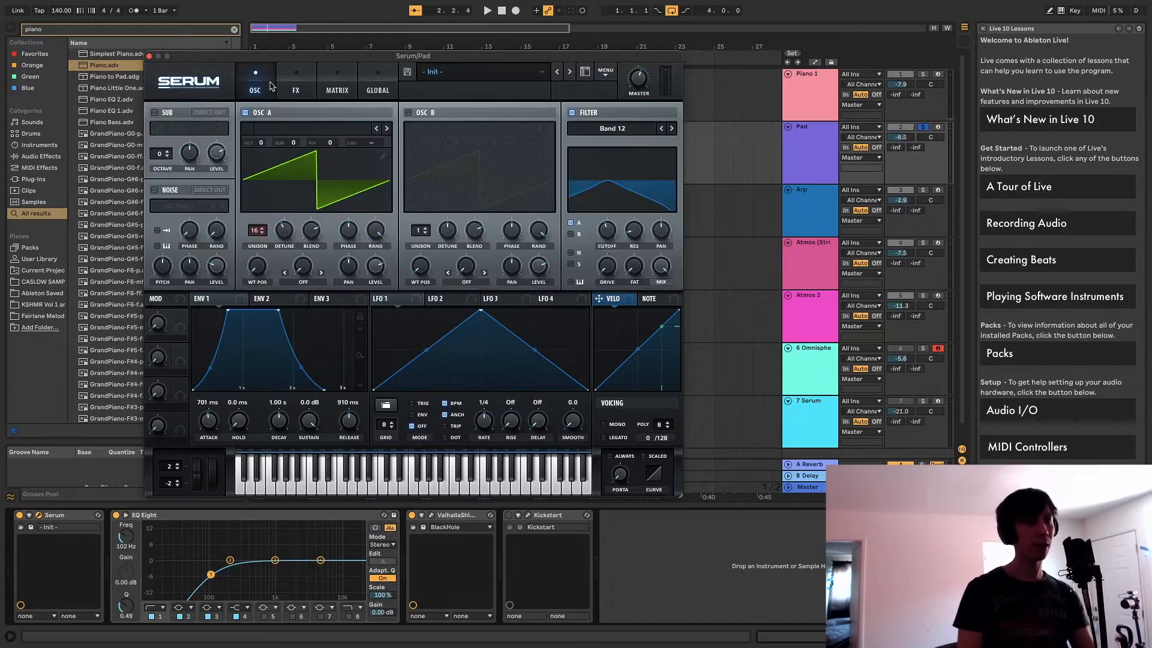
click(150, 56)
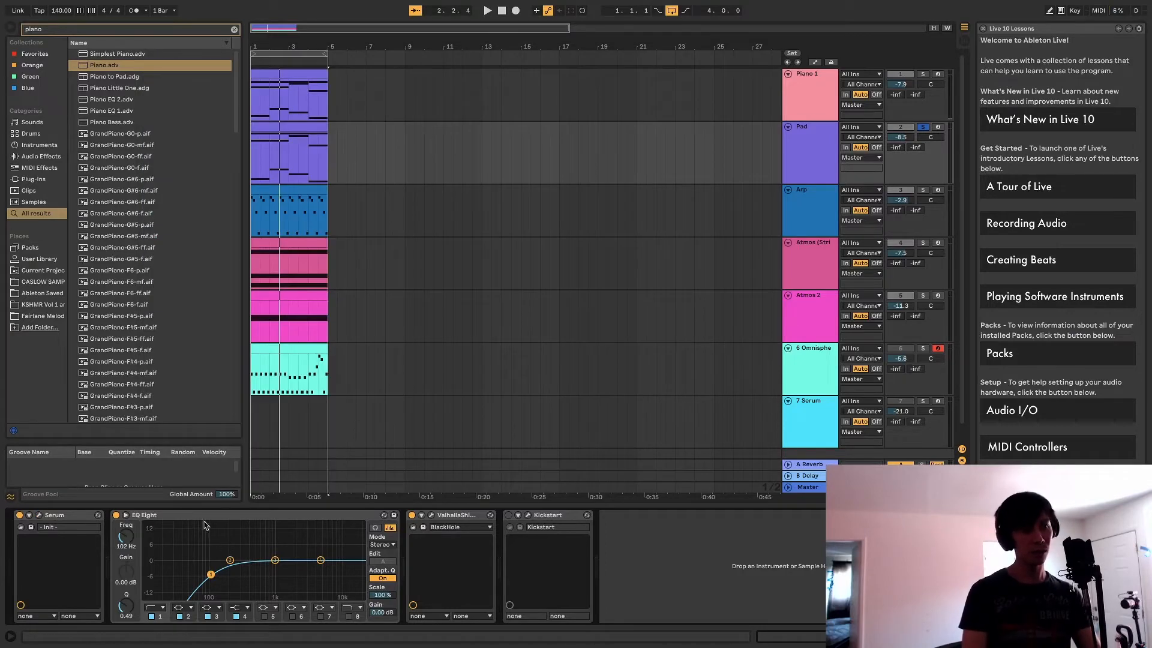
click(431, 515)
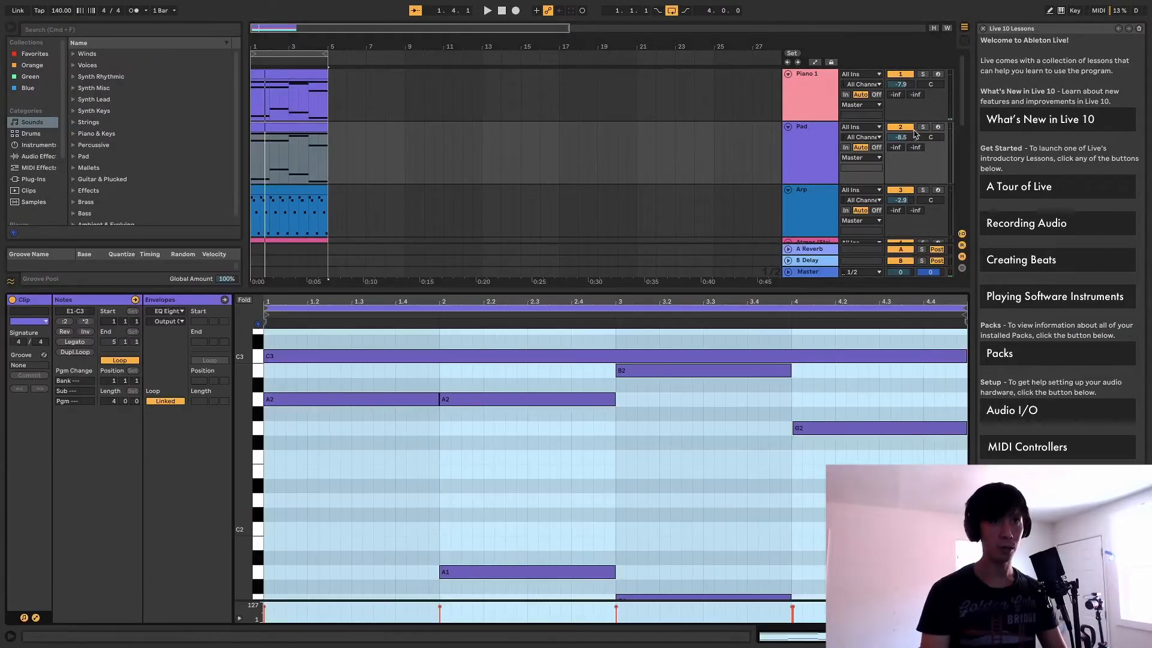
Step: Solo the Pad track, enlarge its clip's note editor, and highlight the bar 1 chord notes F1, A2 and C3
click(923, 127)
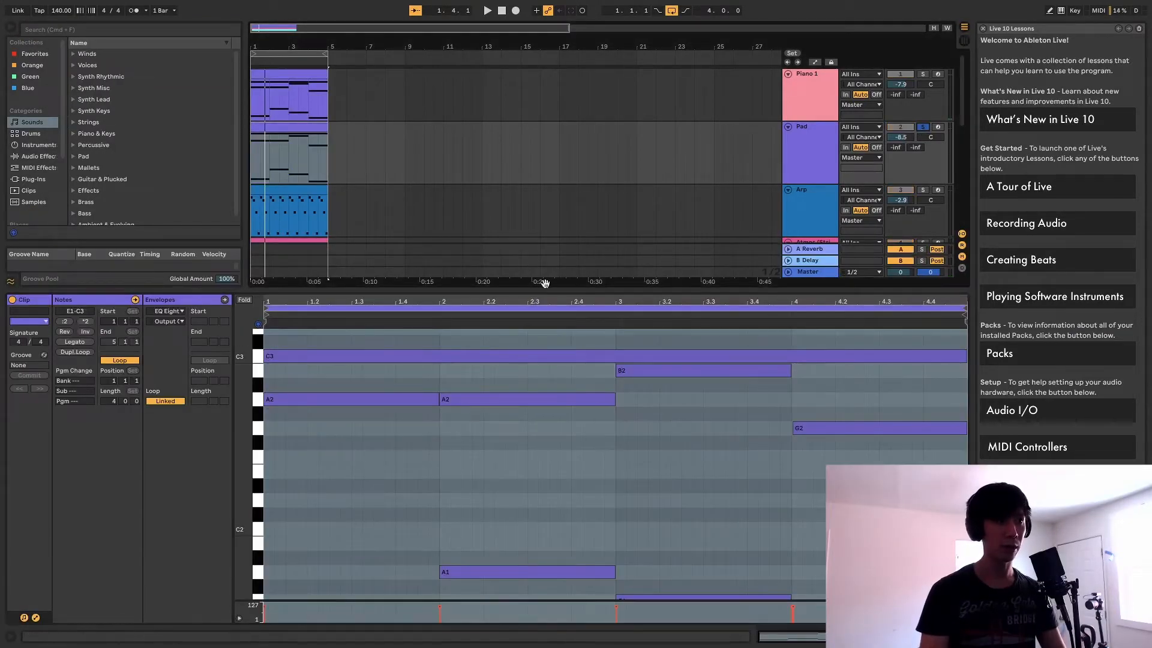
drag(542, 283, 509, 120)
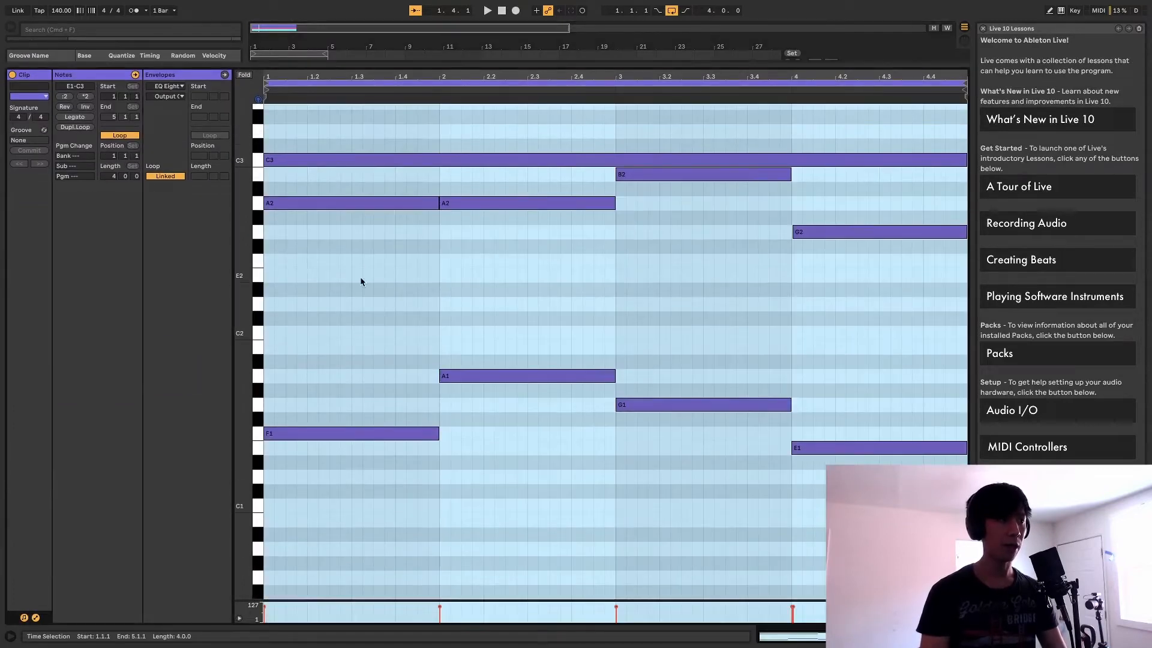
drag(367, 135, 336, 605)
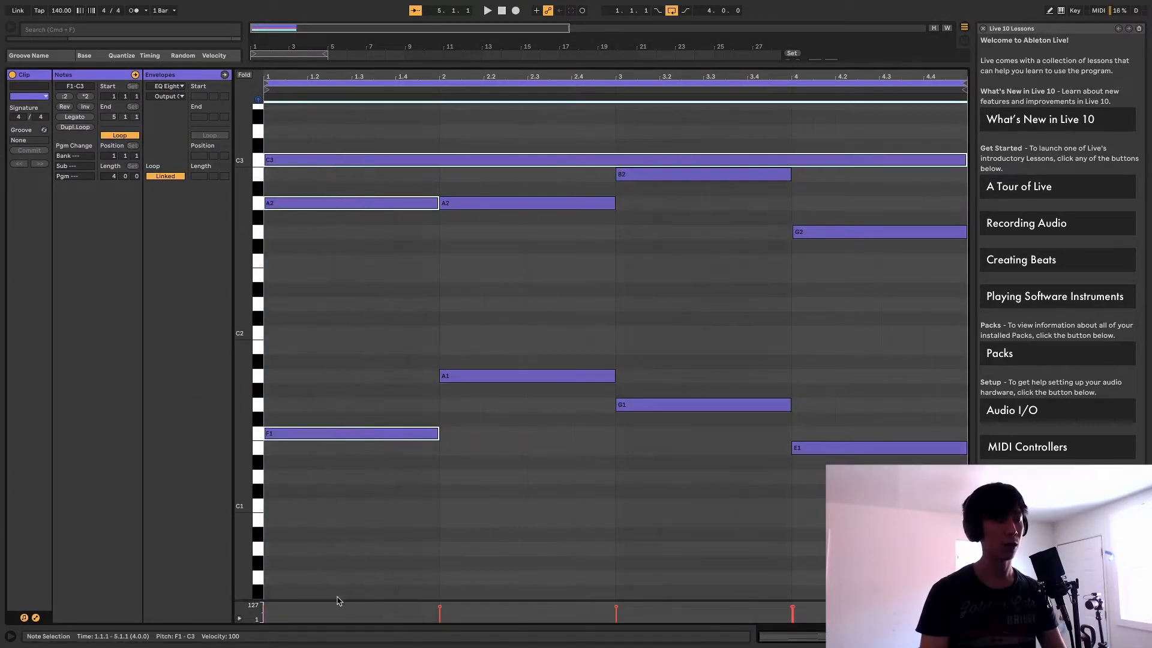
scroll(355, 585, up, 3)
click(424, 531)
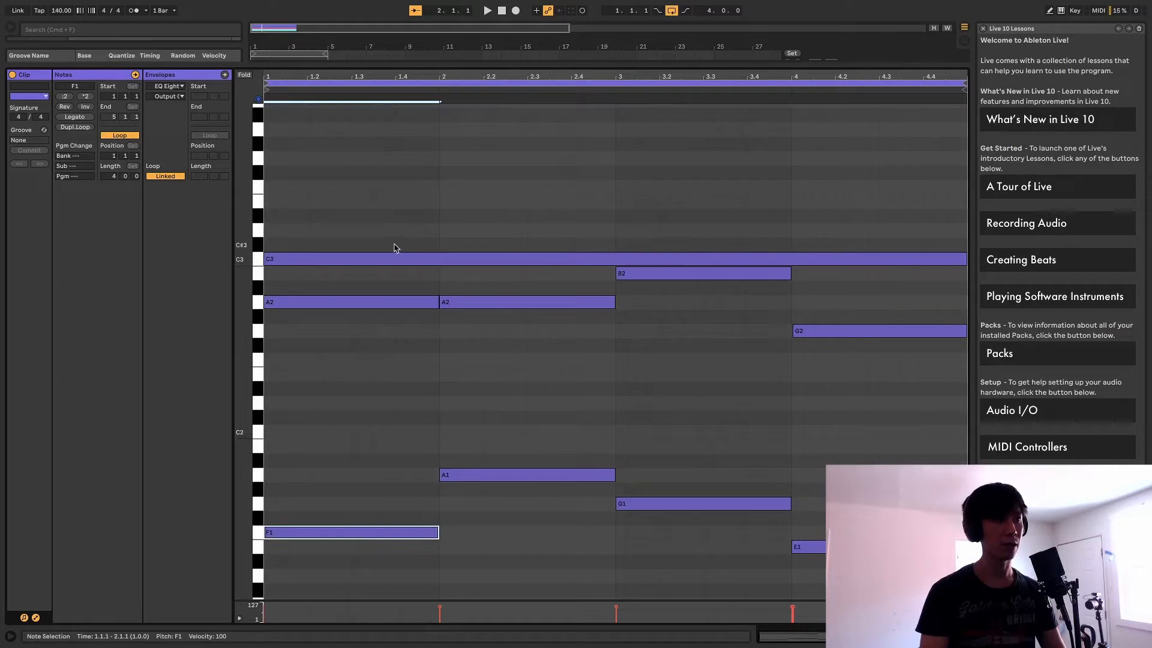
drag(380, 210, 363, 577)
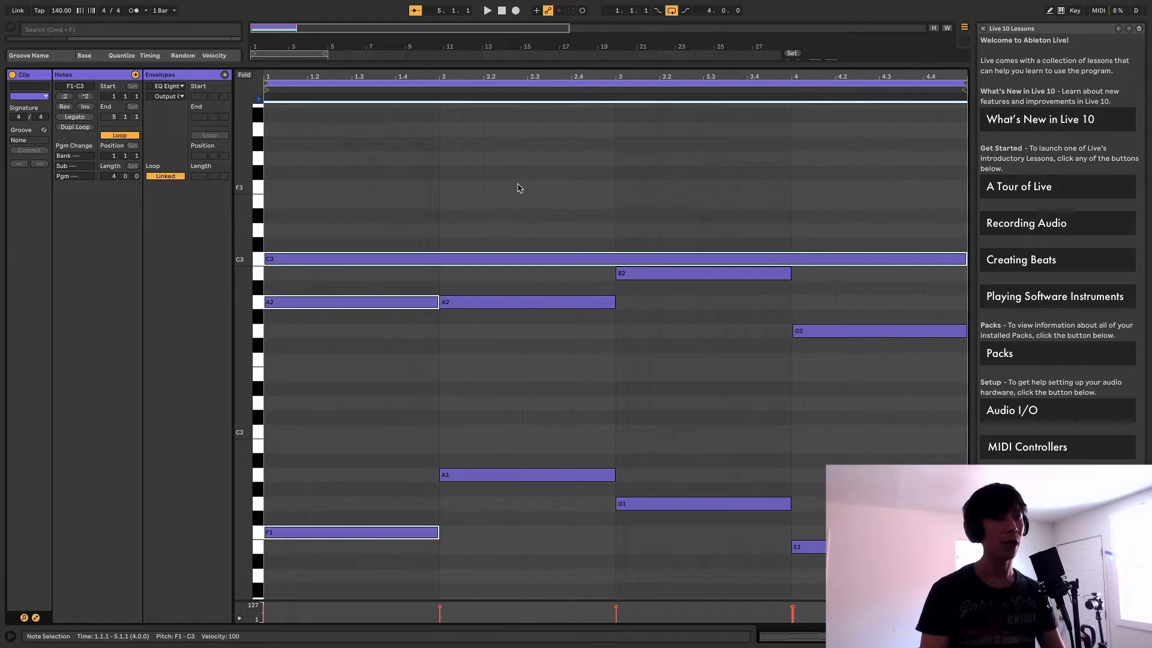
Step: Highlight the chord notes in bars 2 and 3 of the Pad clip to compare them around the sustained C3
drag(520, 179, 540, 566)
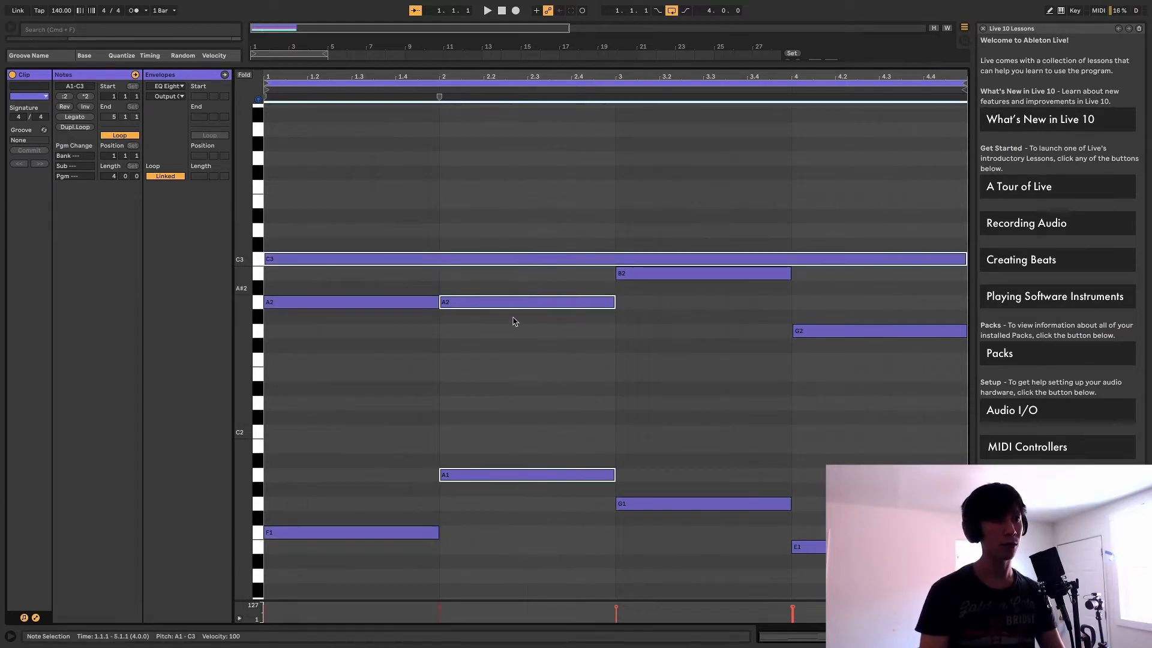
click(469, 263)
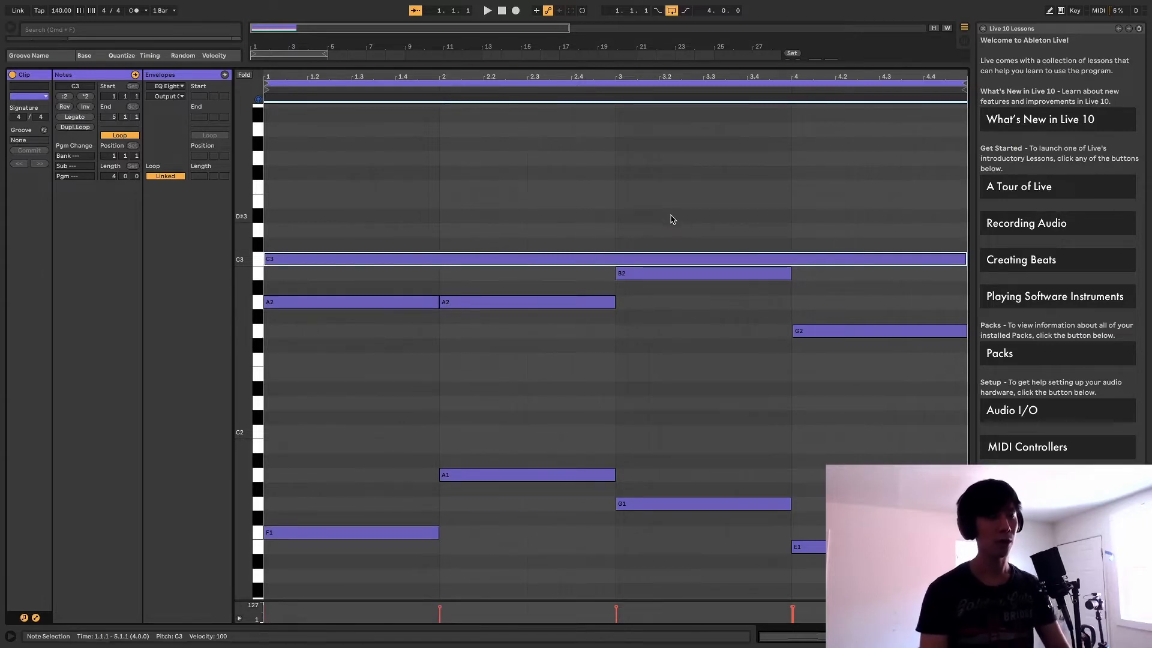
drag(676, 169, 713, 598)
click(662, 466)
drag(643, 558, 648, 196)
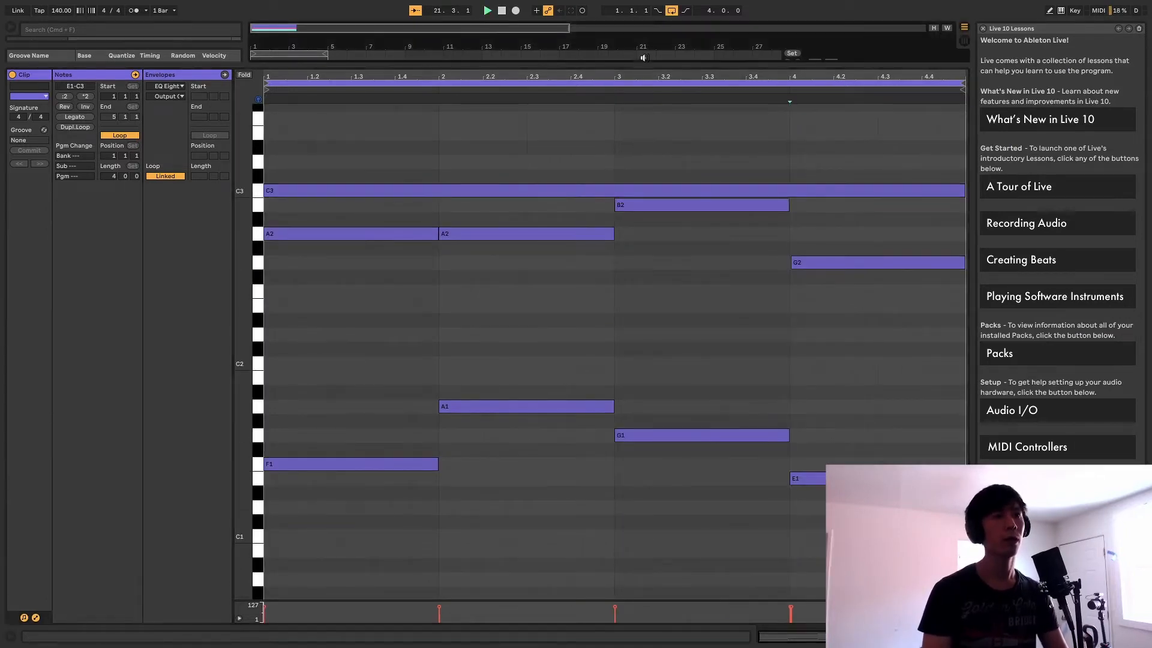
key(super+a)
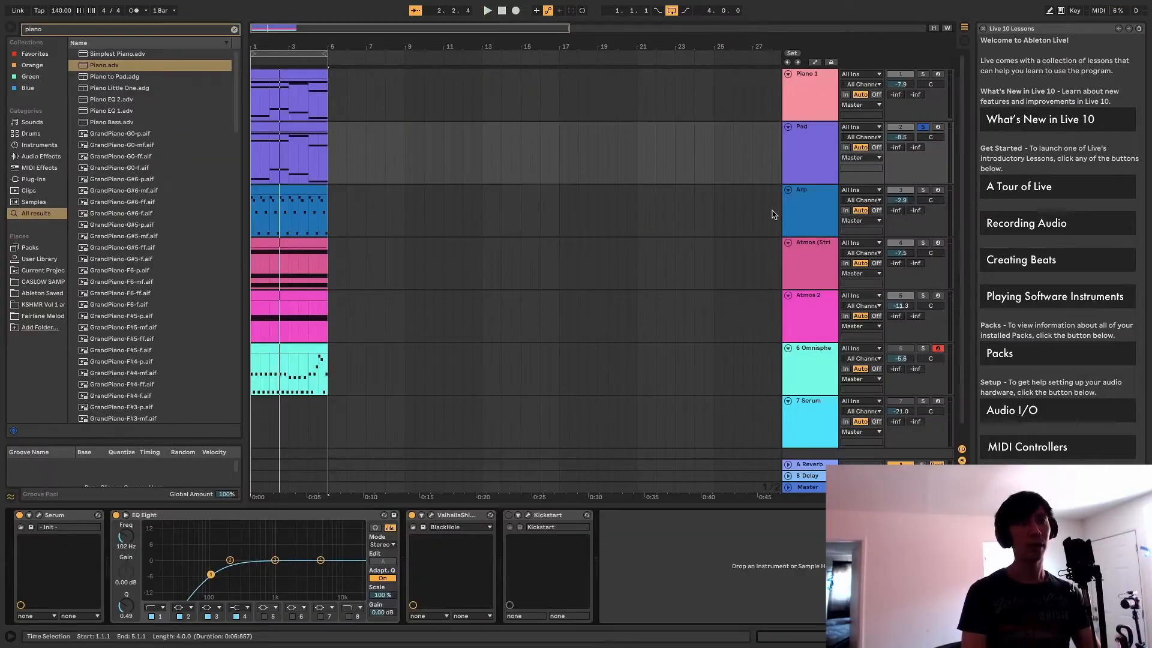
Step: Check the Arp track's device chain and solo the Atmos (String) track
click(802, 210)
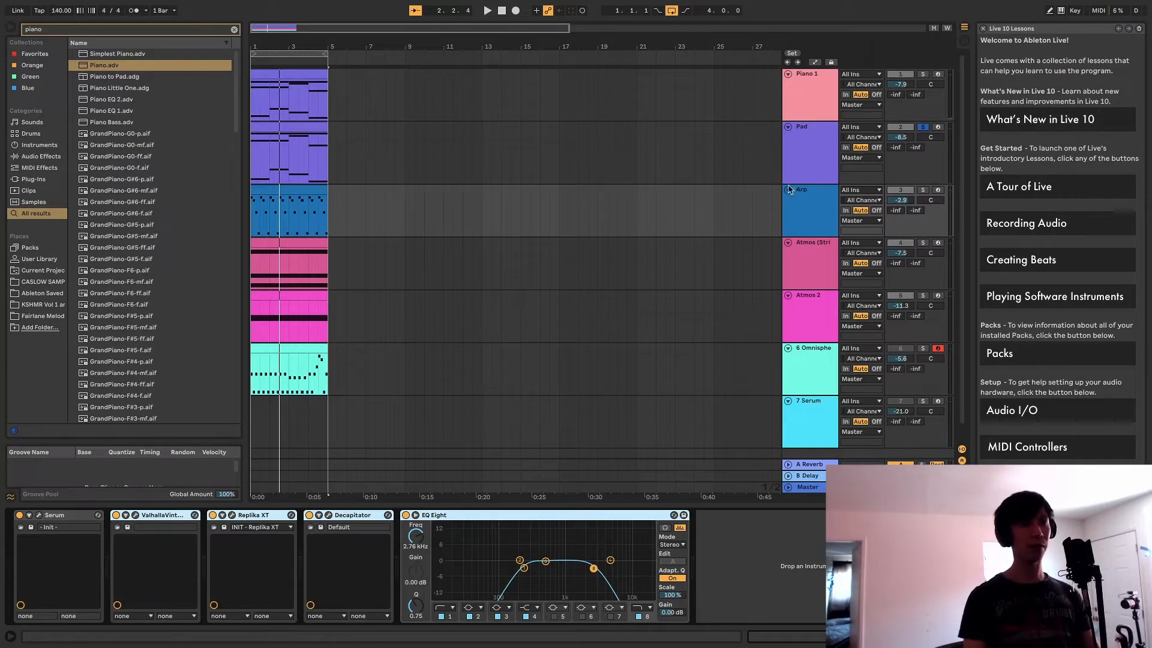
click(816, 254)
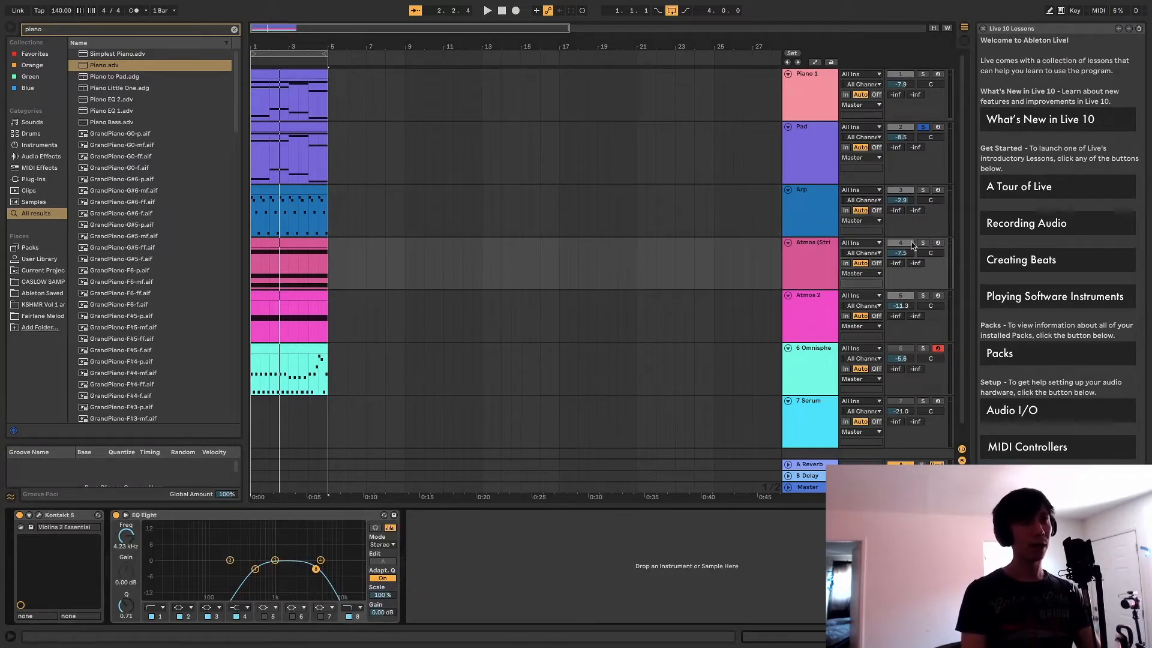
click(825, 234)
click(826, 252)
click(923, 242)
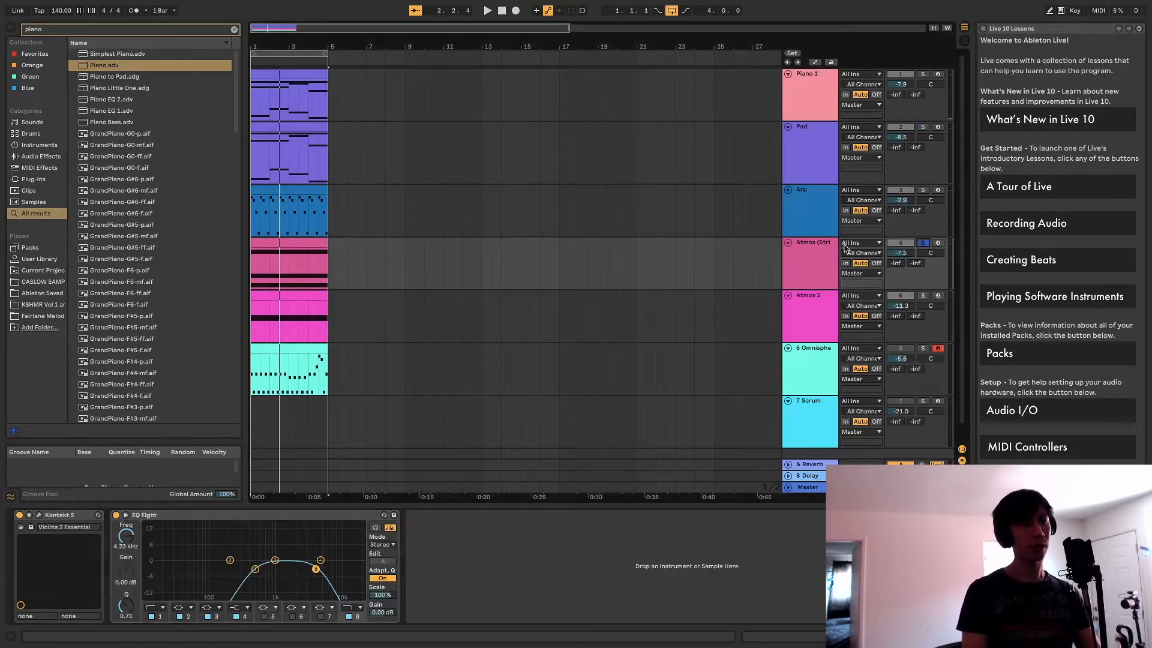
Step: Open the Atmos (String) Kontakt, locate Violins 2 Essential.nki in the String Ensemble library, and close the instrument
click(39, 516)
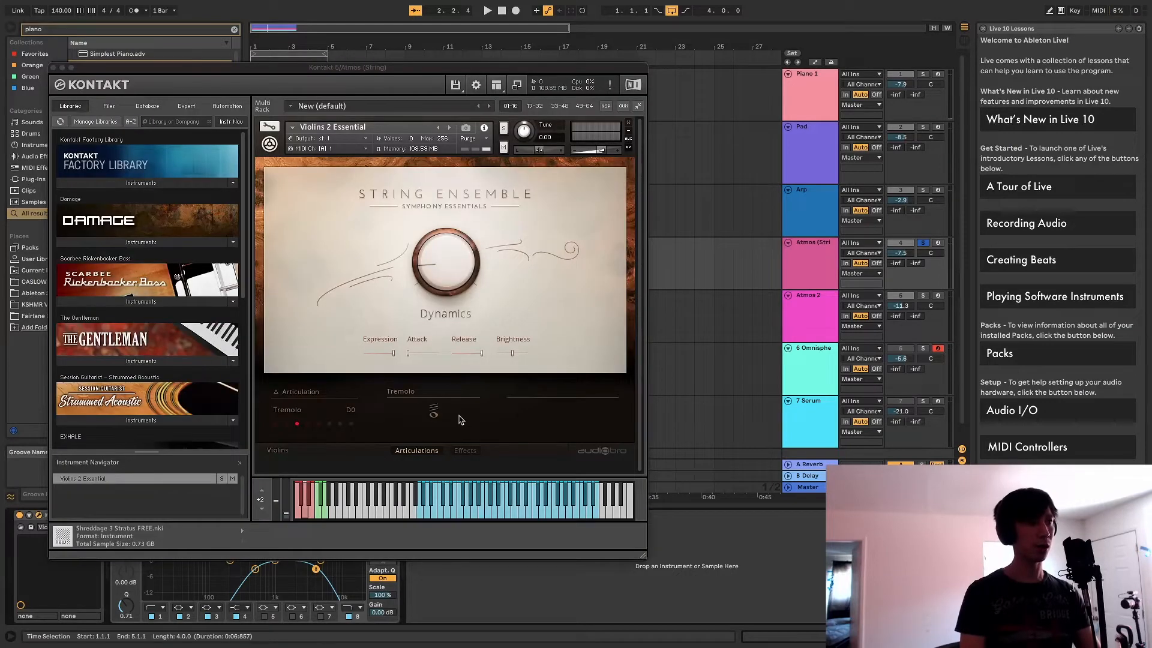
scroll(201, 341, down, 3)
scroll(192, 345, down, 3)
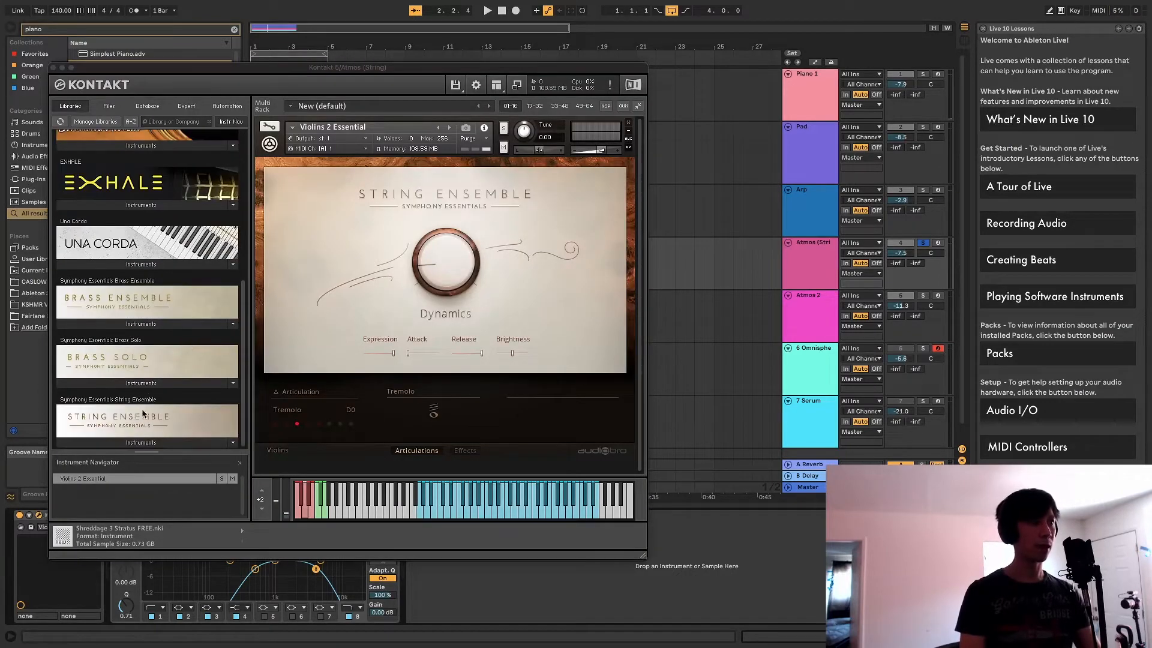
click(167, 442)
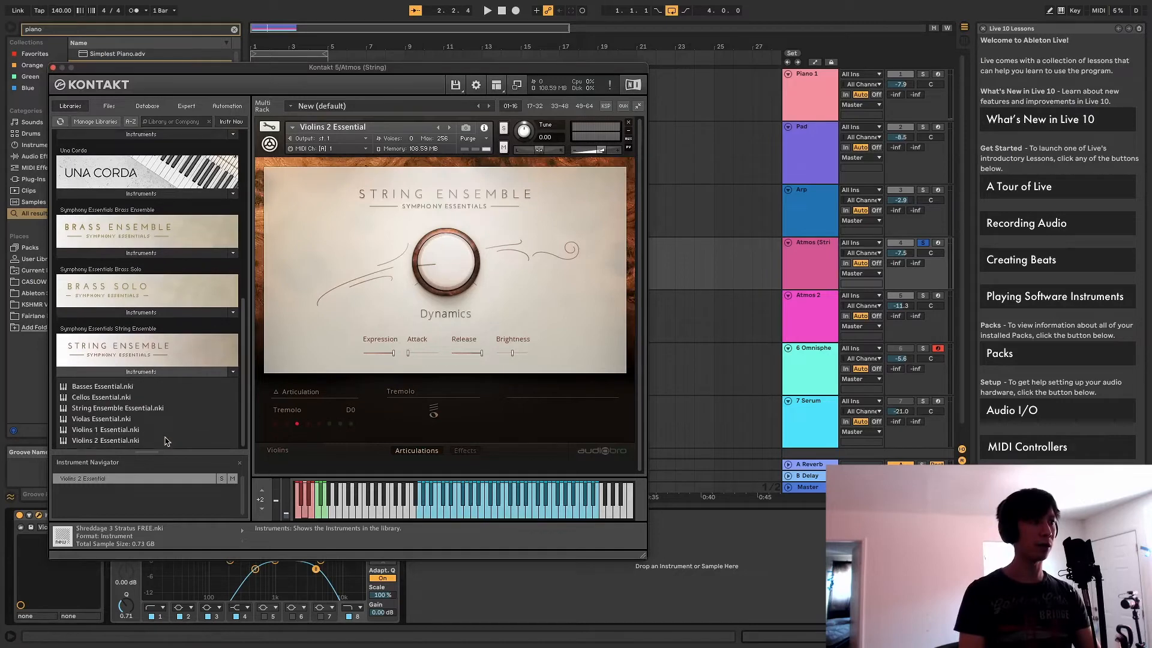
click(151, 440)
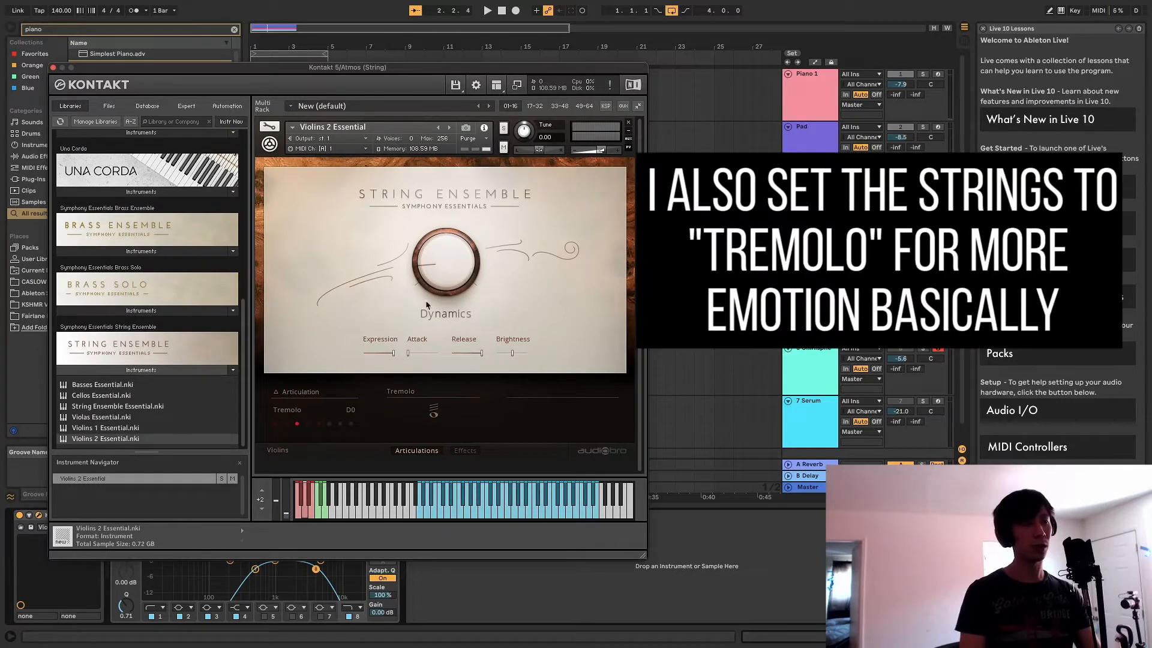
click(52, 68)
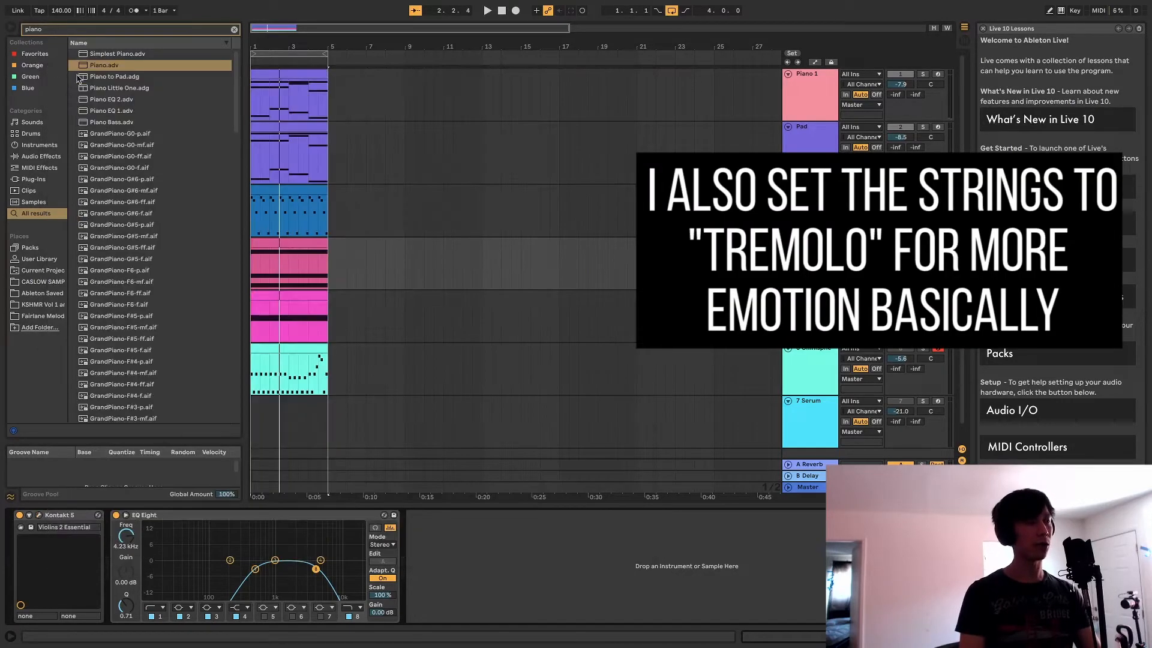
Step: Open the Atmos (String) clip and show its MIDI Ctrl modulation envelope in an enlarged editor
click(316, 239)
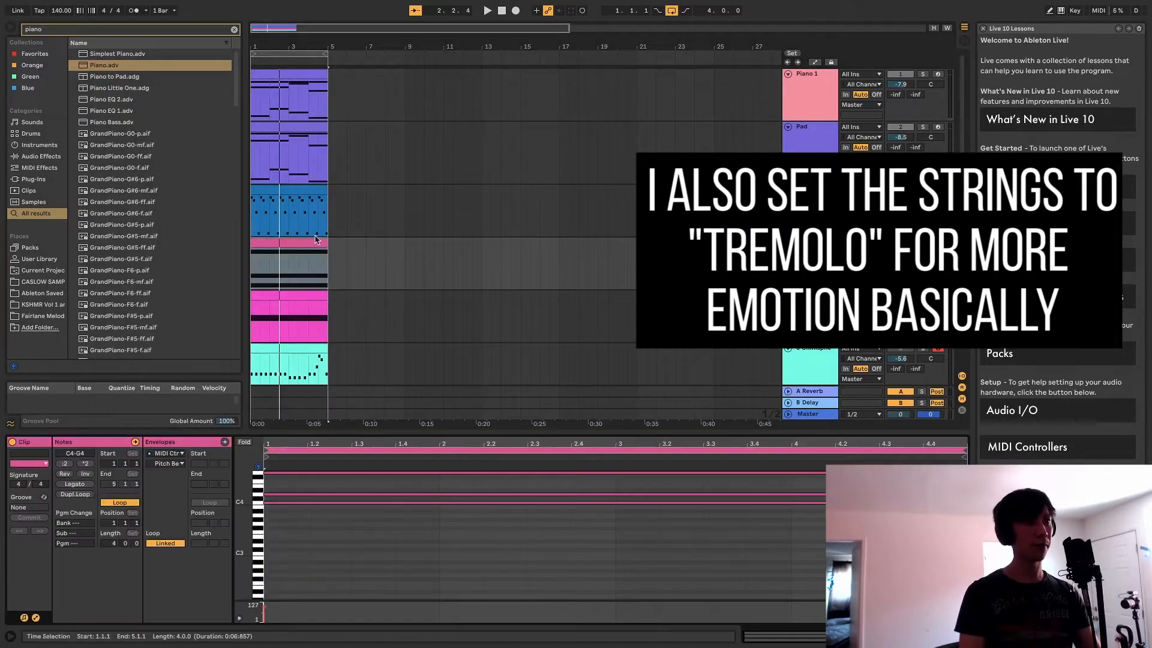
click(183, 464)
click(168, 476)
drag(638, 431, 630, 197)
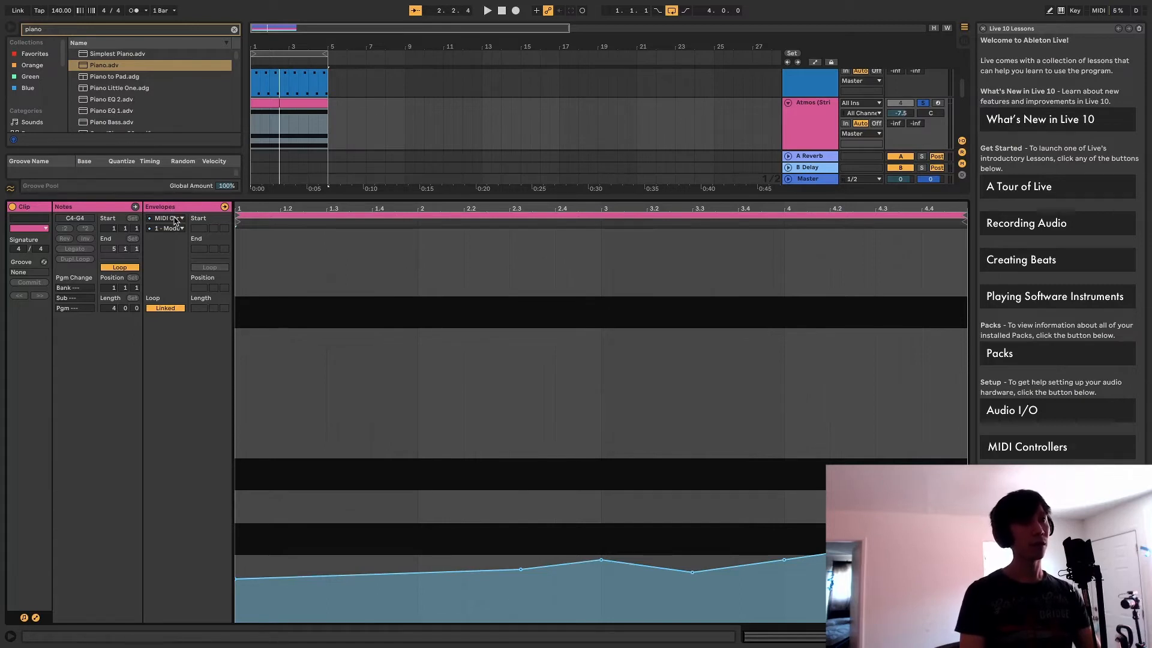
Step: Check the Atmos (String) track's devices and reopen the clip's modulation envelope
click(838, 134)
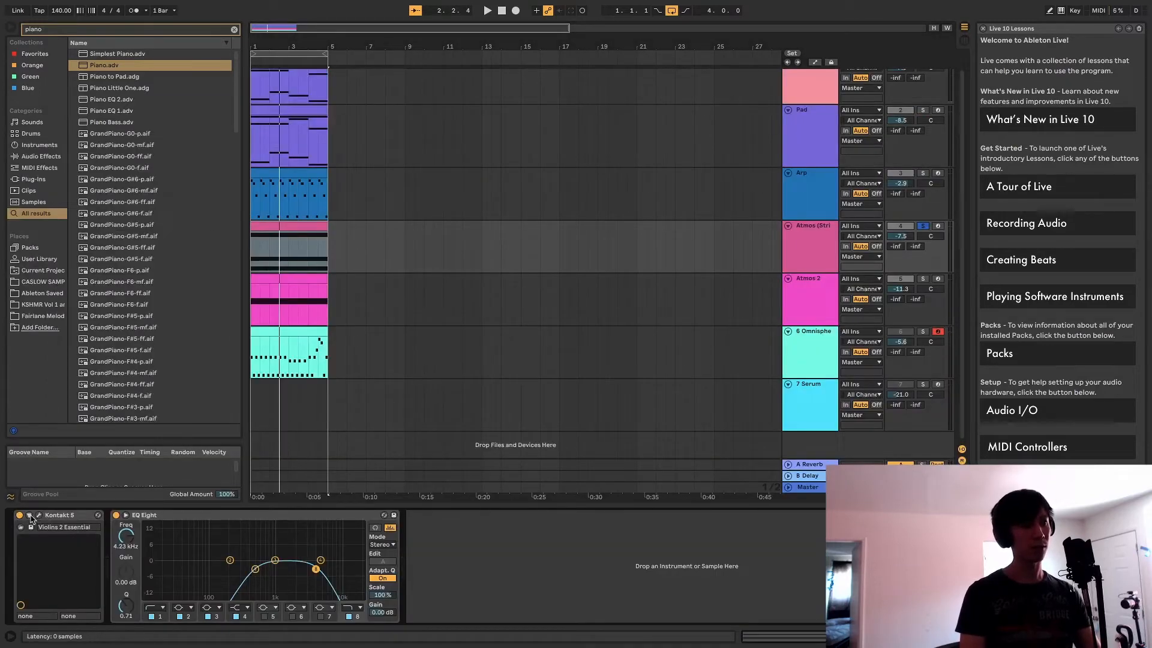
double_click(290, 224)
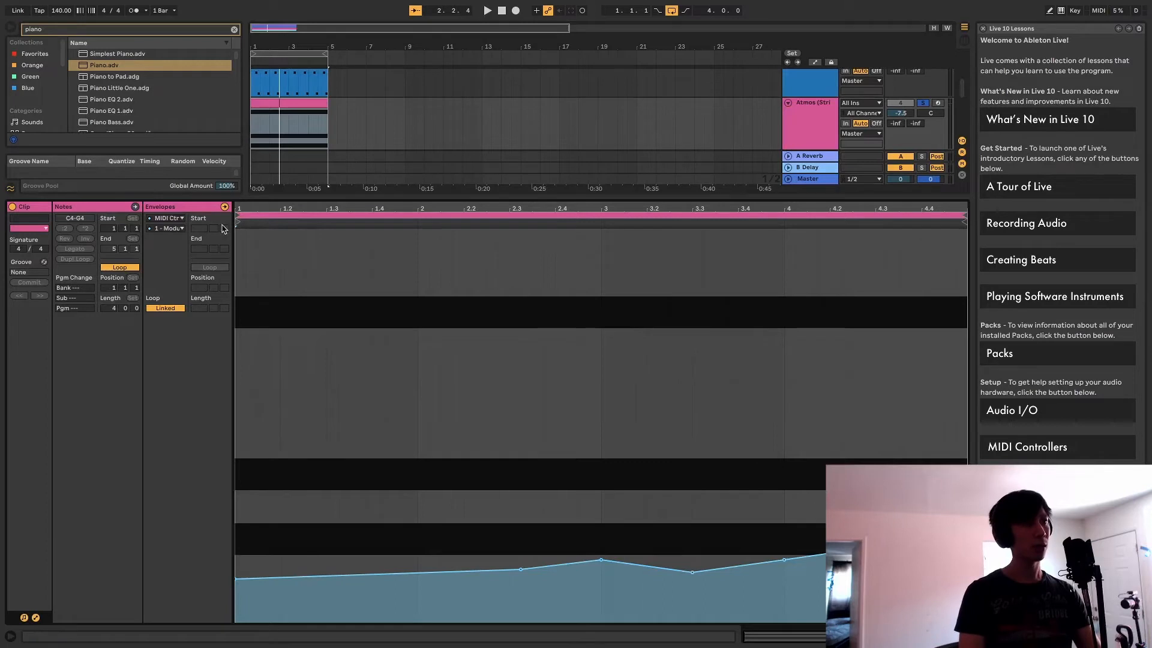
click(180, 223)
click(285, 394)
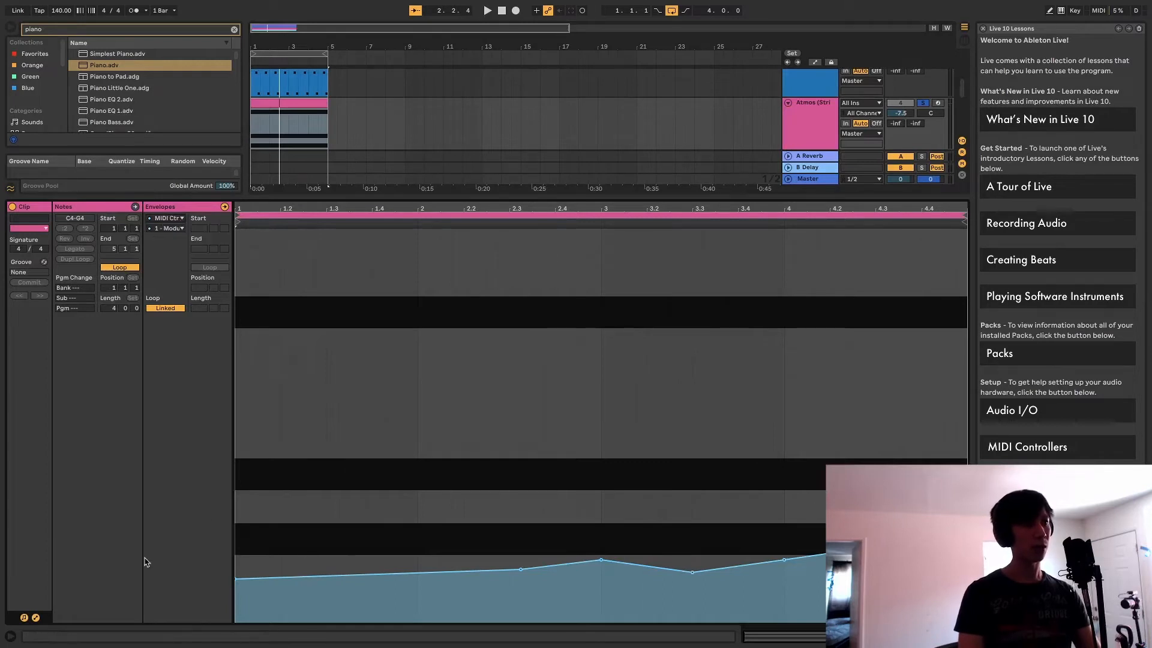
Step: Play the Atmos (String) clip with a flat modulation envelope, undo the flattening, and replay the original curve
key(space)
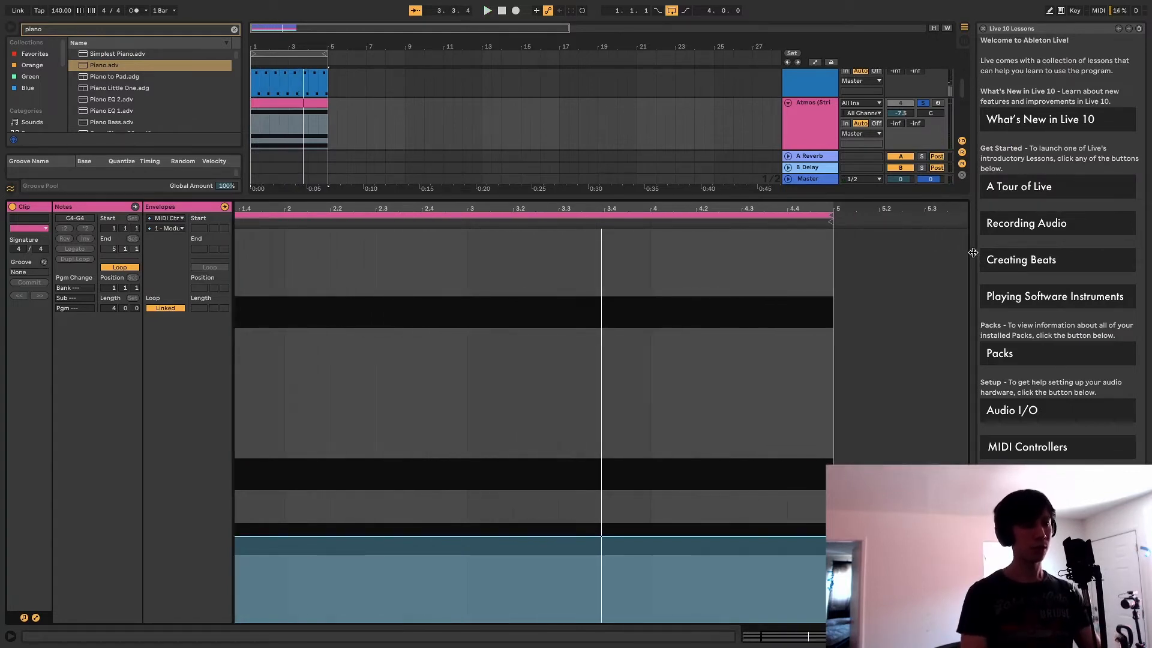
key(ctrl+z)
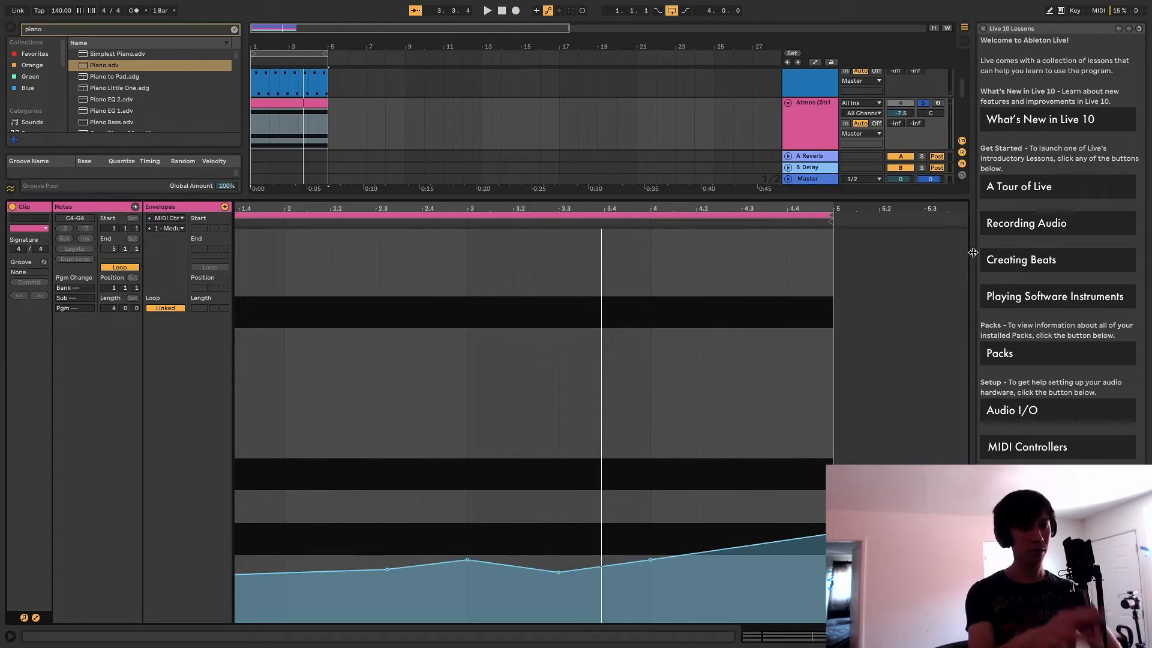
key(space)
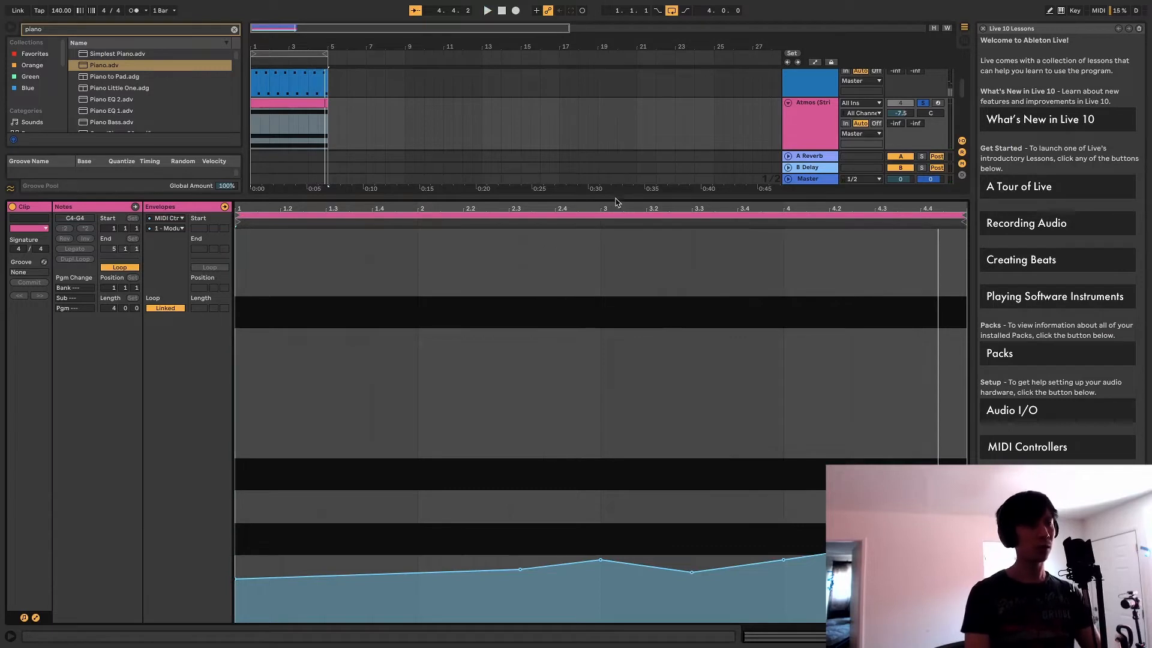
drag(612, 201, 607, 235)
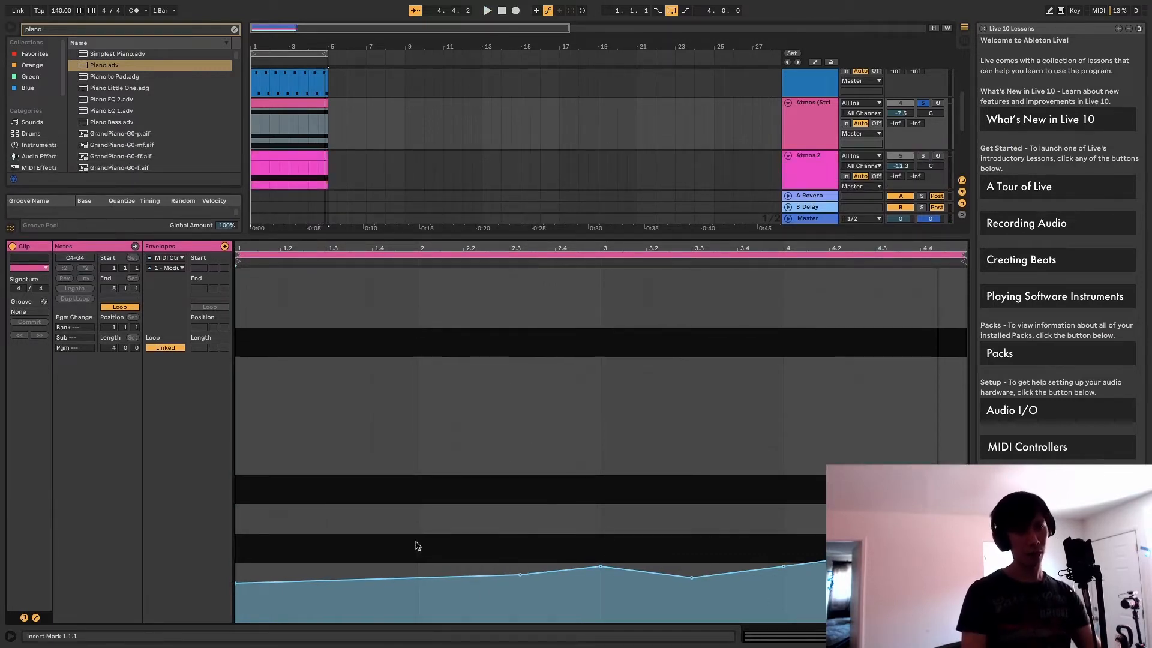
Step: Check the Atmos (String) devices, reopen its clip, and switch from the modulation envelope to an enlarged view of the notes
double_click(824, 116)
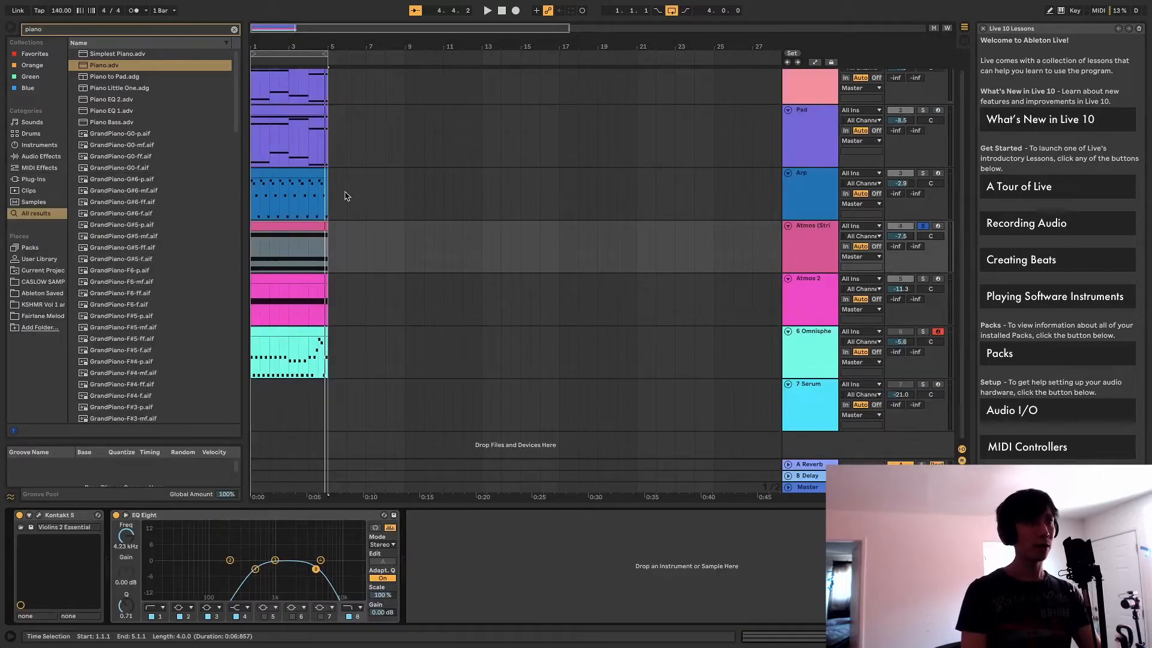
double_click(308, 226)
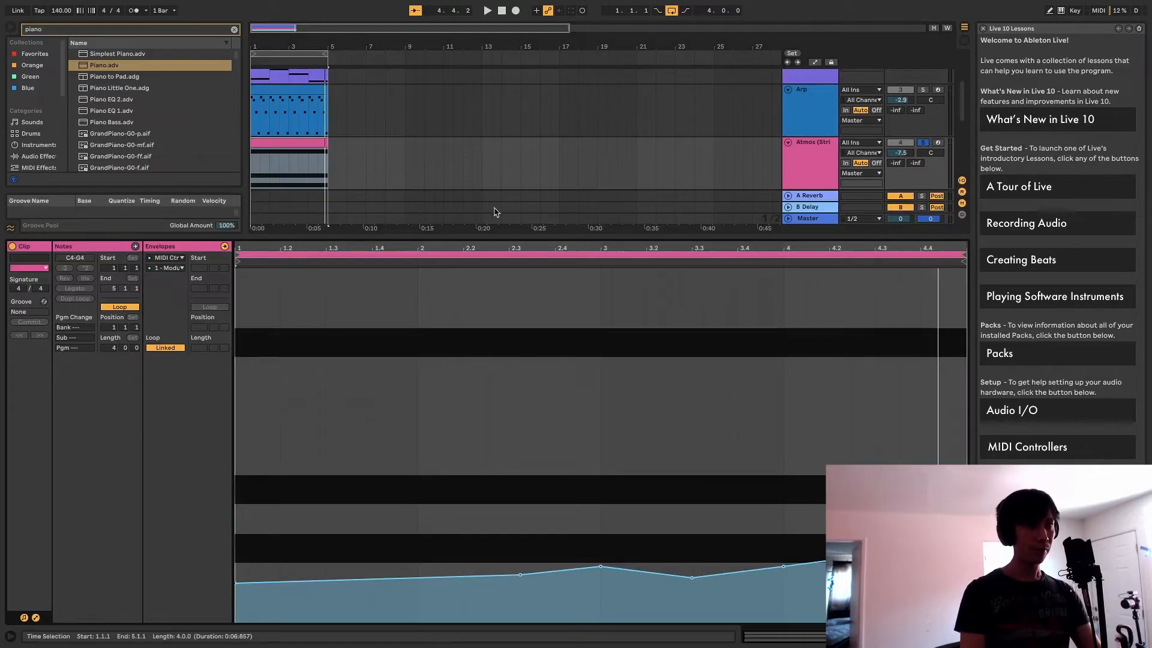
click(226, 246)
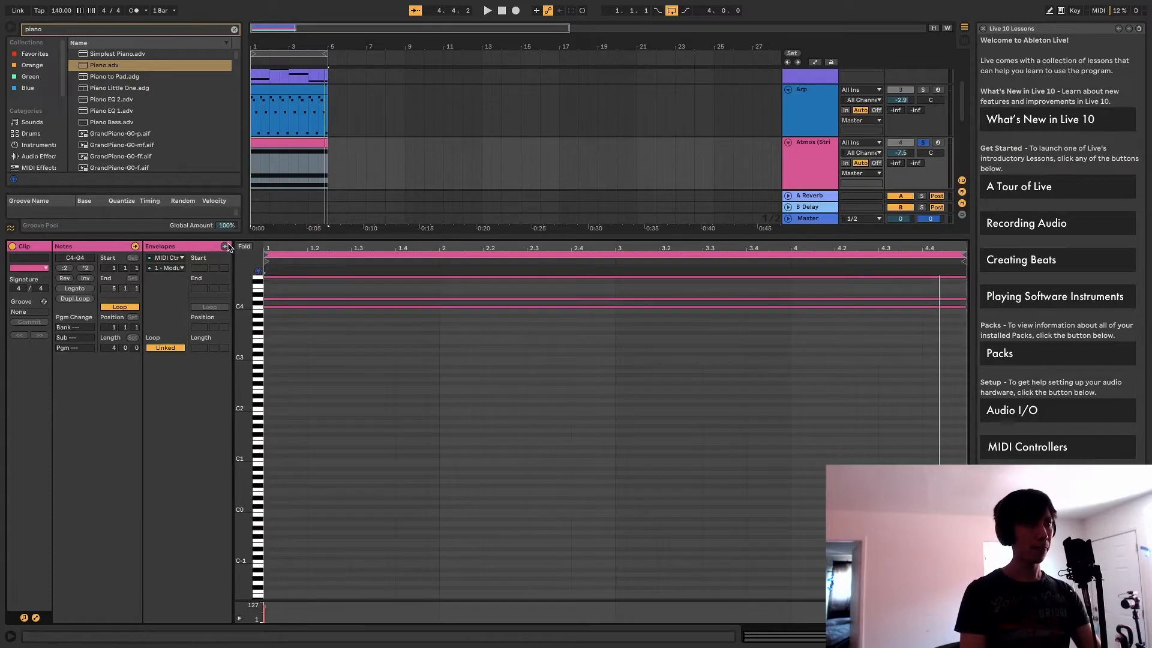
drag(238, 368, 281, 368)
scroll(305, 413, up, 5)
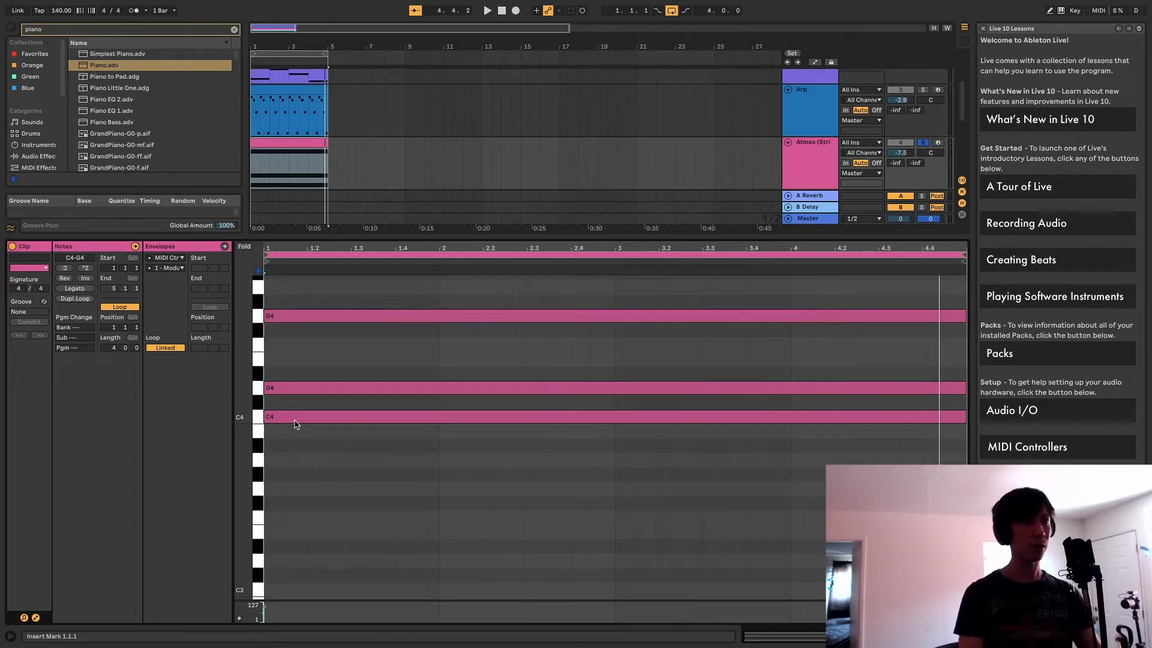
Step: Audition the C4, G4 and D4 notes of the Atmos (String) clip individually, and play all three together as a chord
click(294, 420)
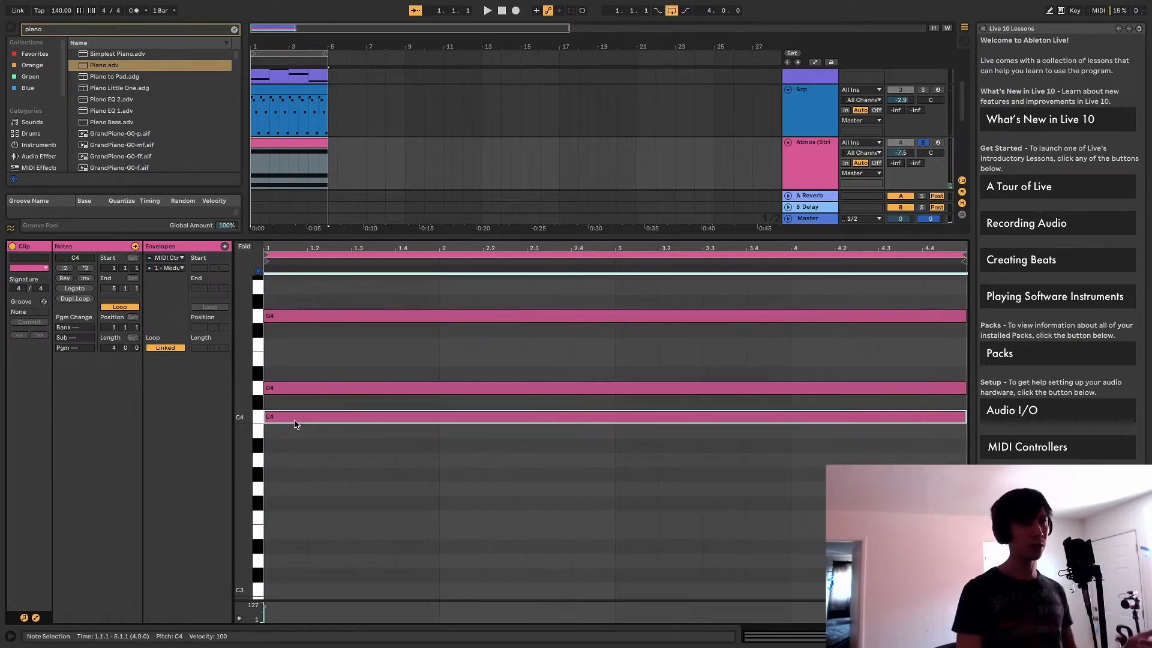
click(289, 322)
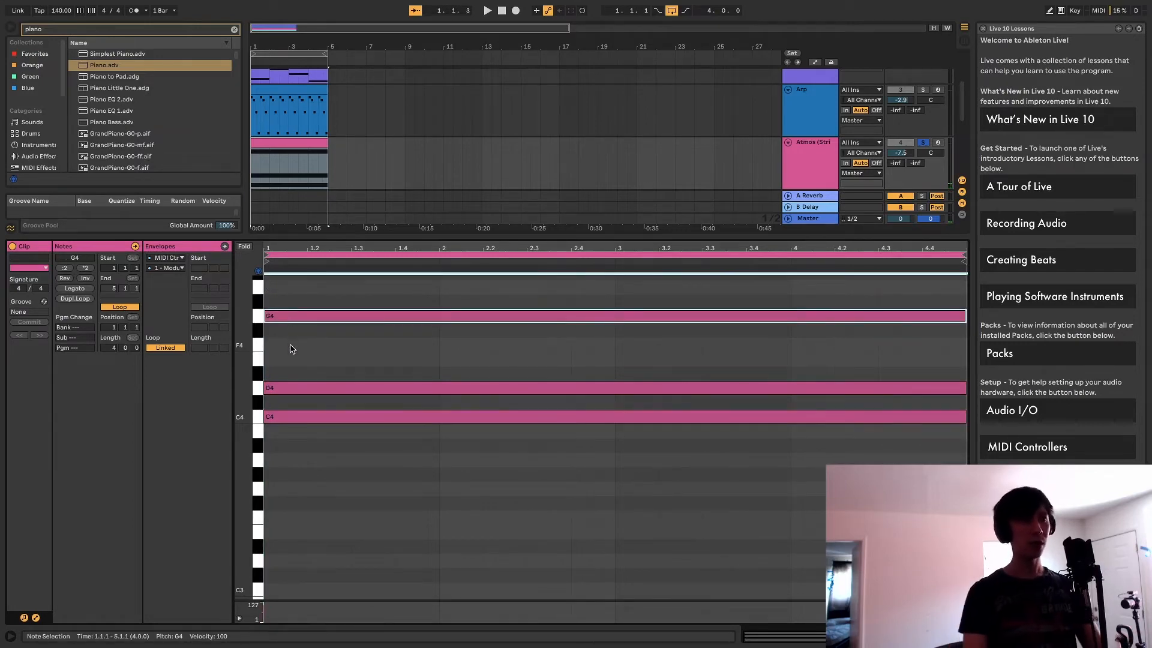
drag(290, 347, 288, 393)
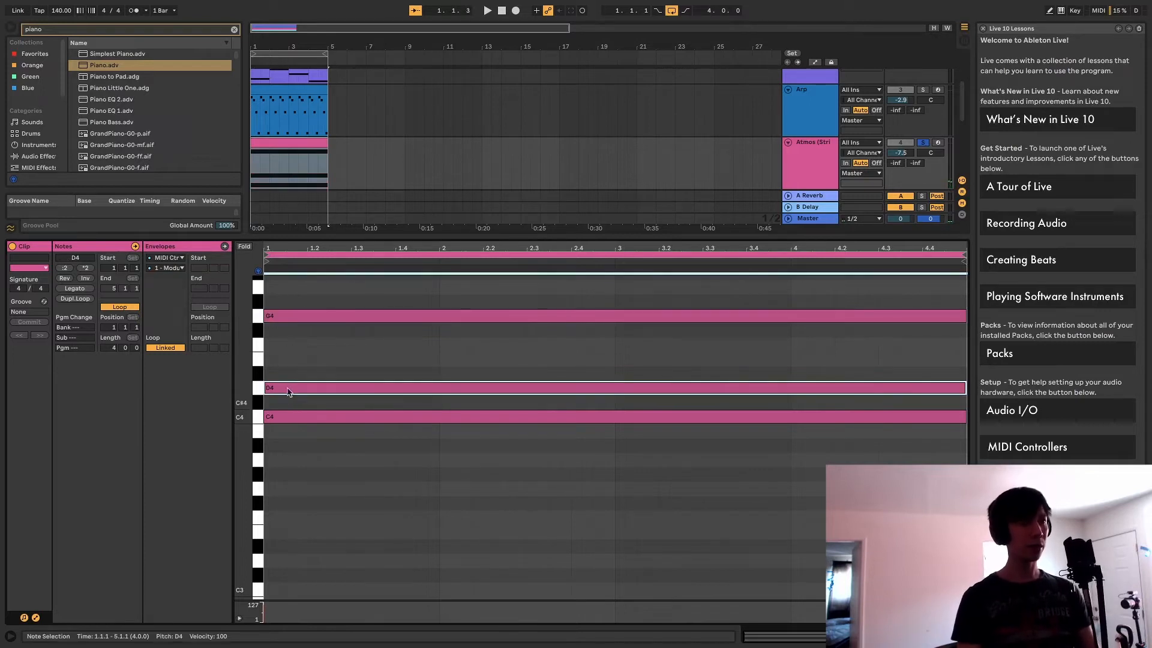
drag(581, 302, 573, 571)
key(space)
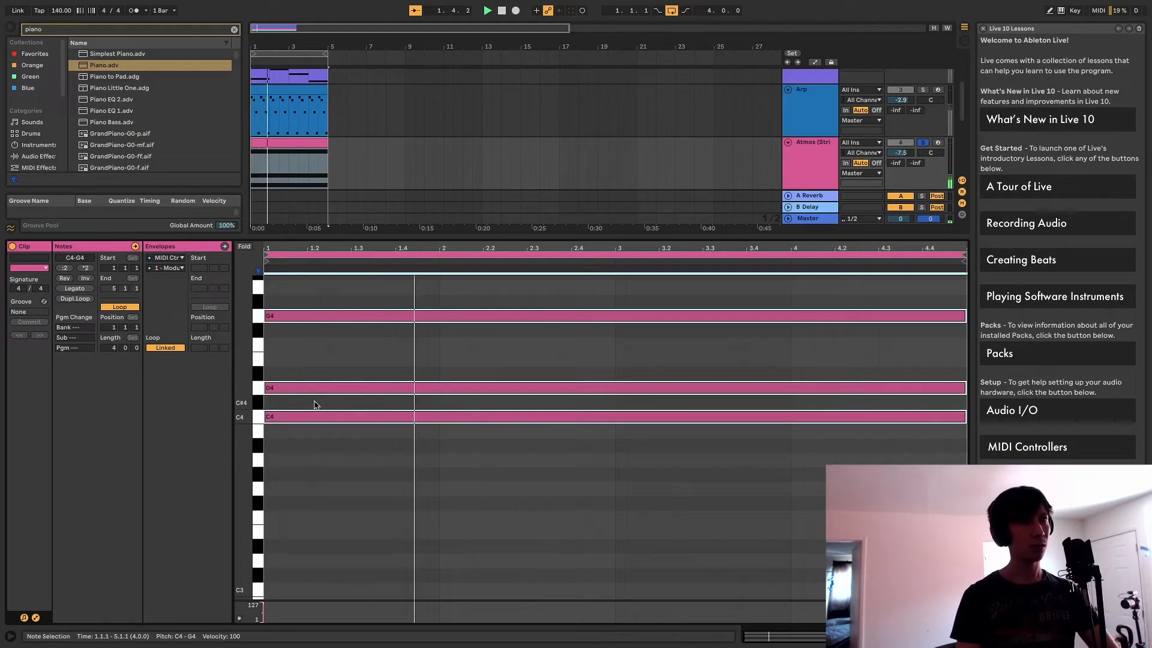
key(space)
Step: Delete the D4 note from the Atmos (String) chord, play the chord without it, and undo the deletion
click(311, 377)
click(319, 388)
key(Delete)
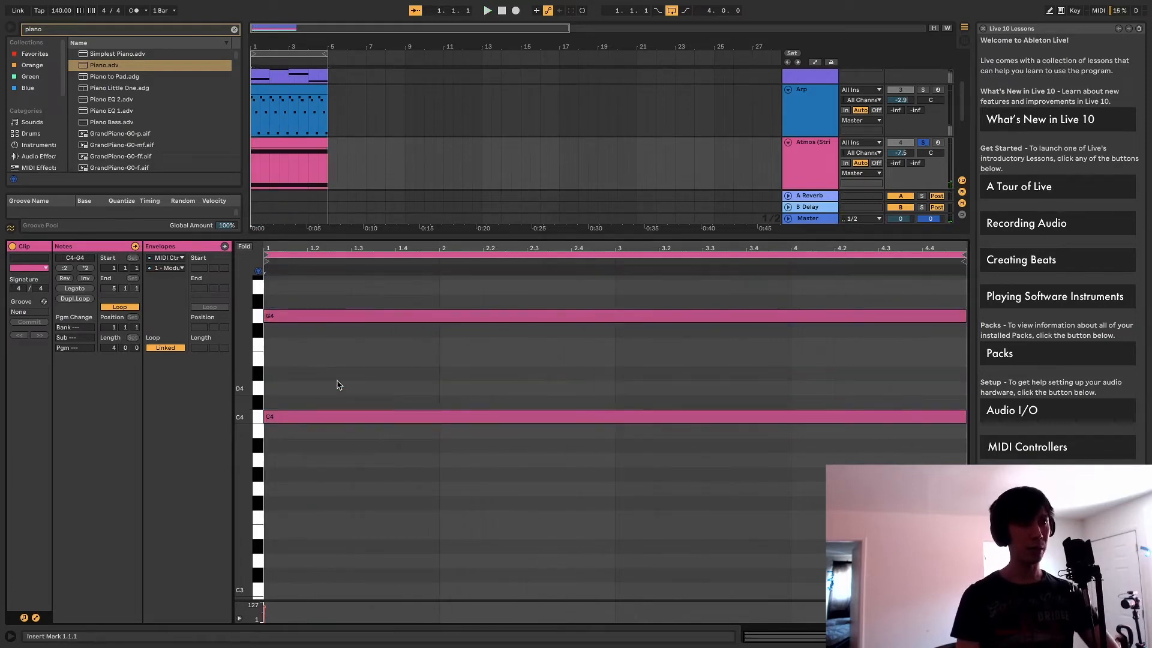
key(space)
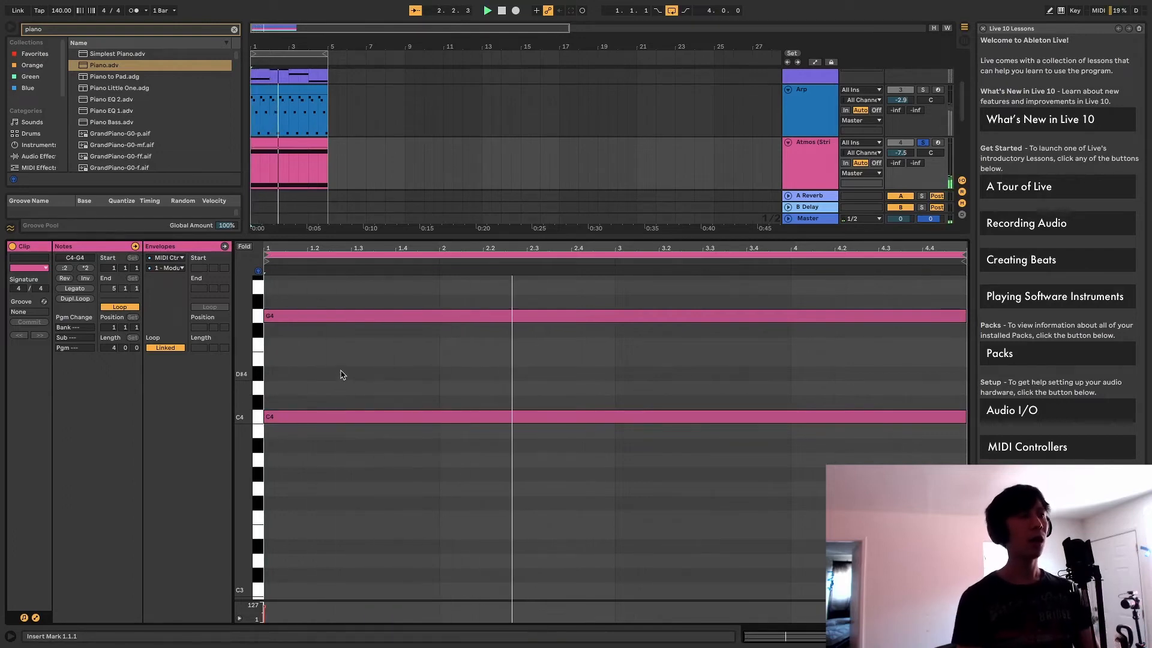
key(ctrl+z)
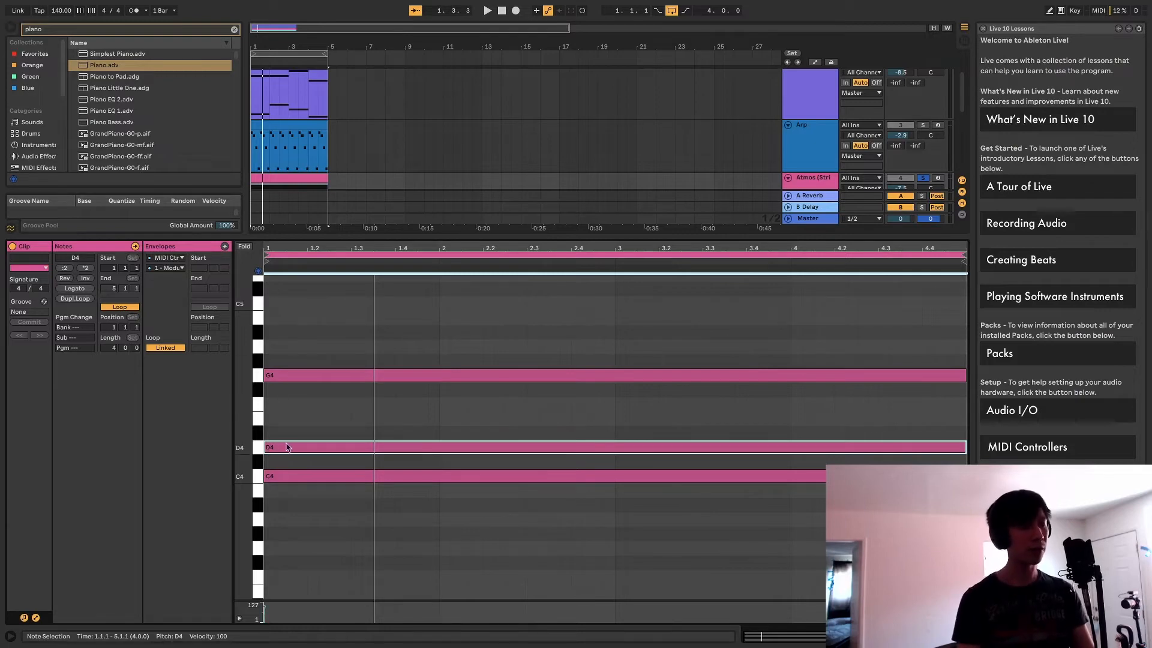
Step: Move the D4 note up to A4, play the changed chord, and move the note back to D4
drag(287, 447, 291, 348)
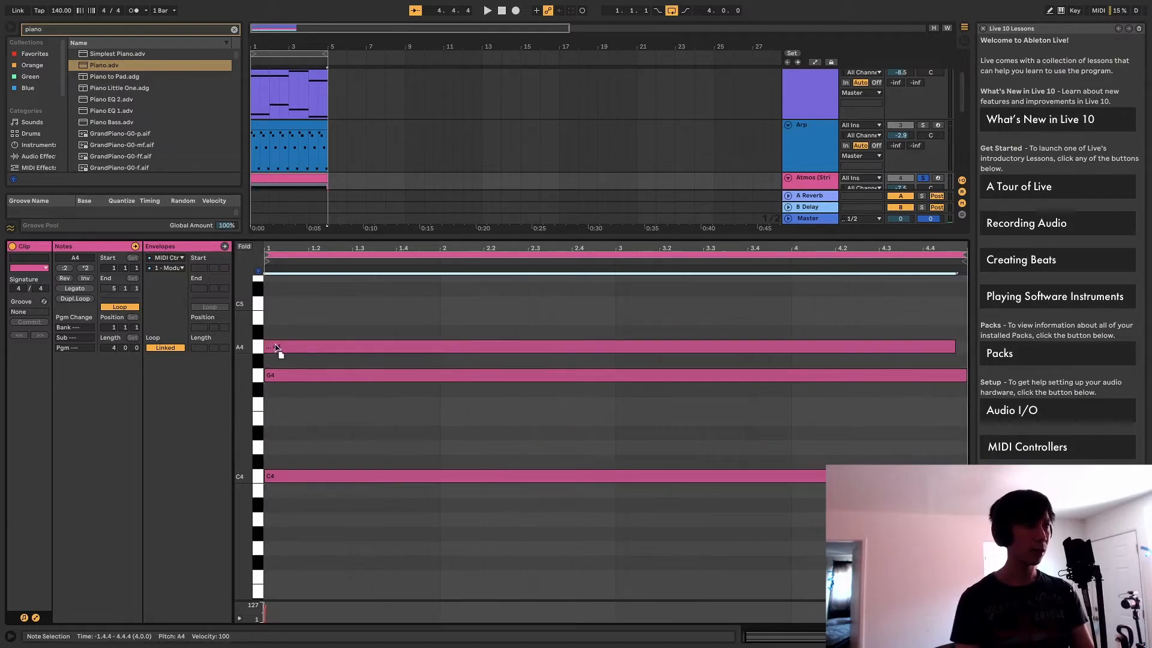
key(space)
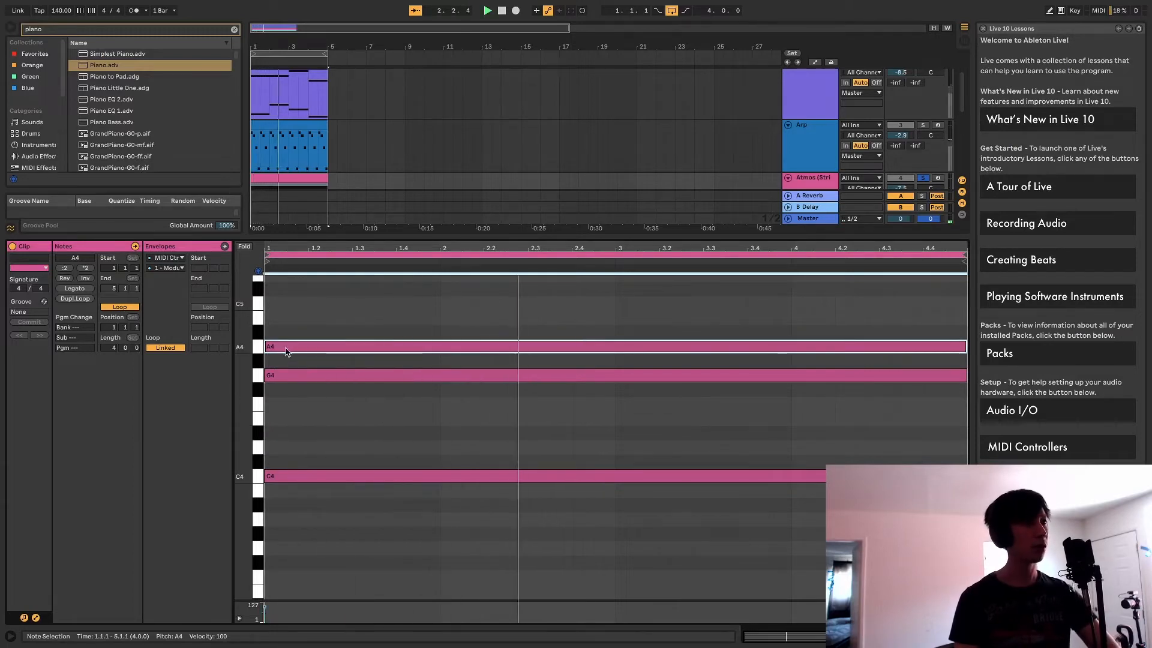
drag(286, 352, 289, 452)
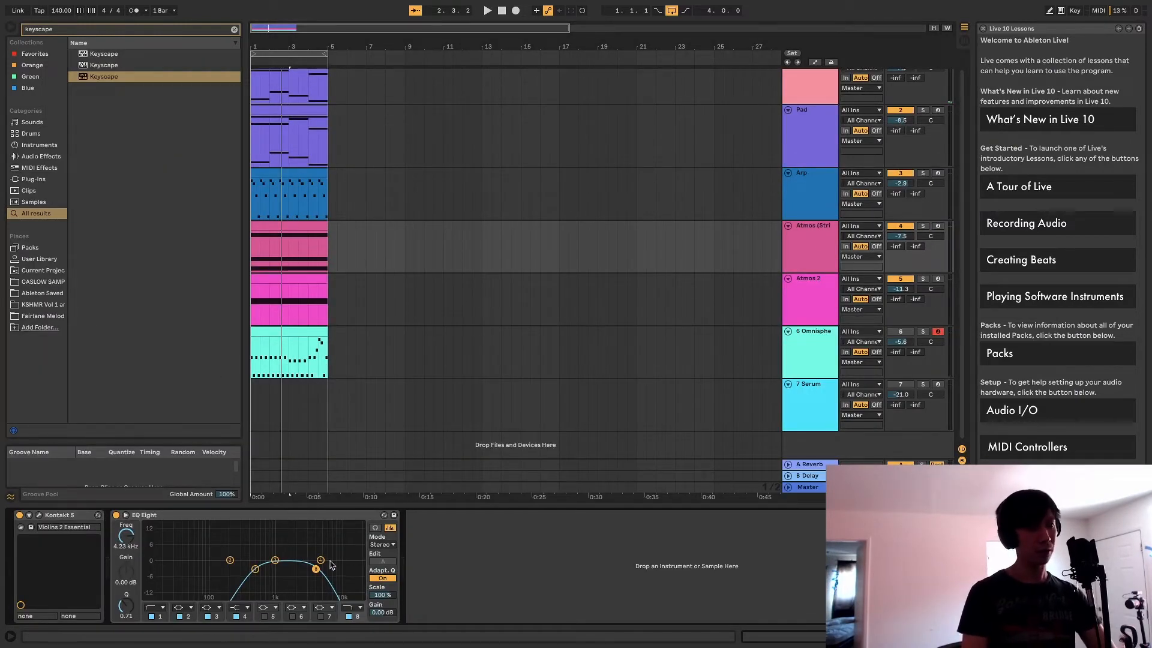
Step: Open the Atmos 2 track's Arcade, locate the Thin Air sampler kit in the Aura line, audition its samples, and close the instrument
click(824, 292)
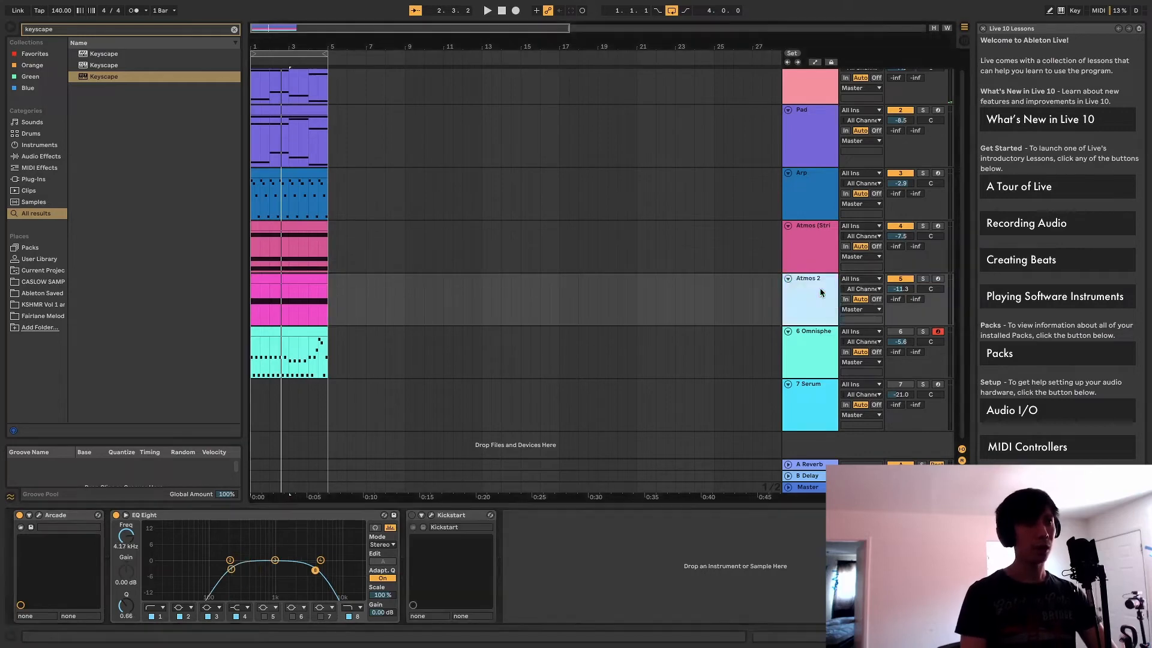
click(39, 516)
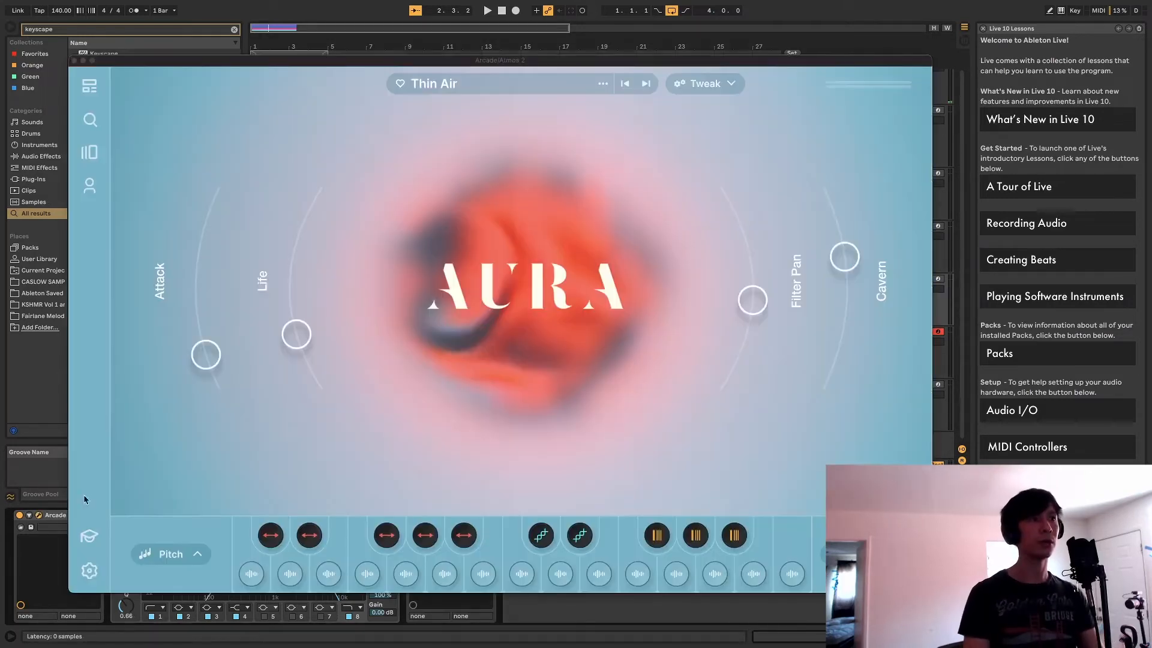
click(549, 85)
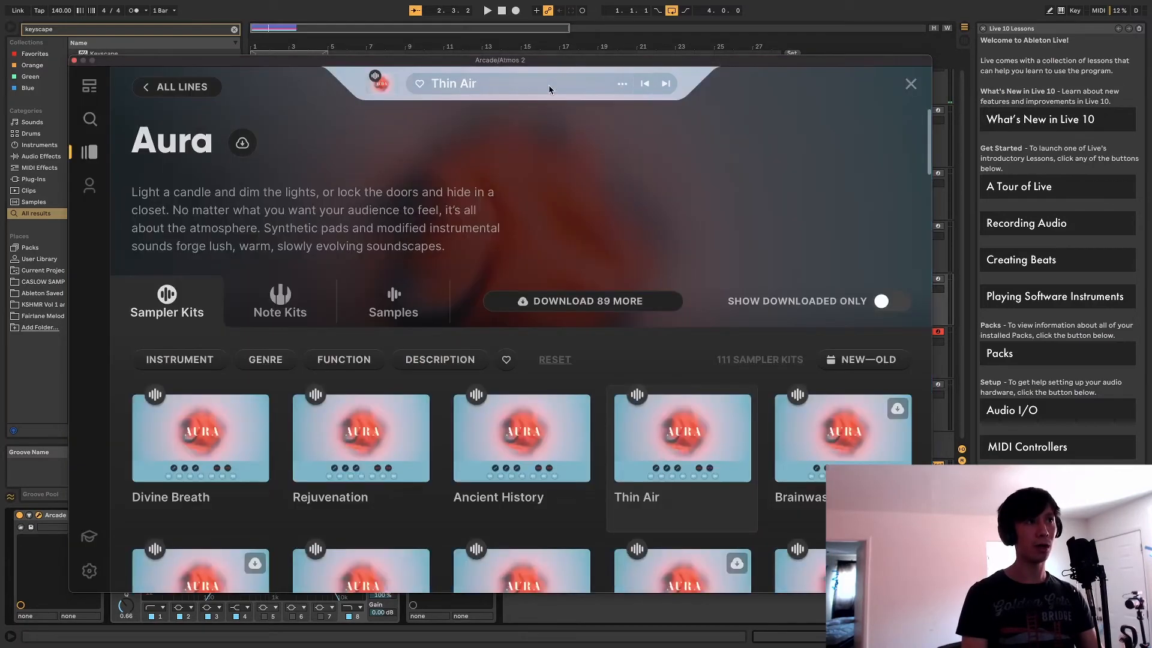
click(719, 459)
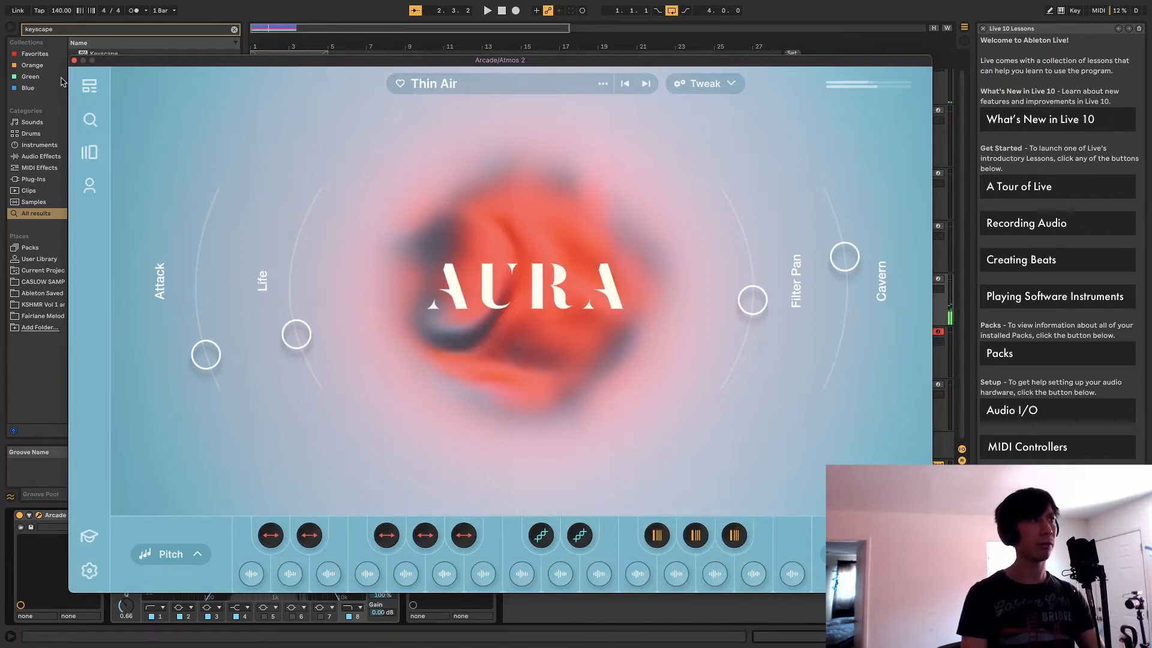
click(750, 575)
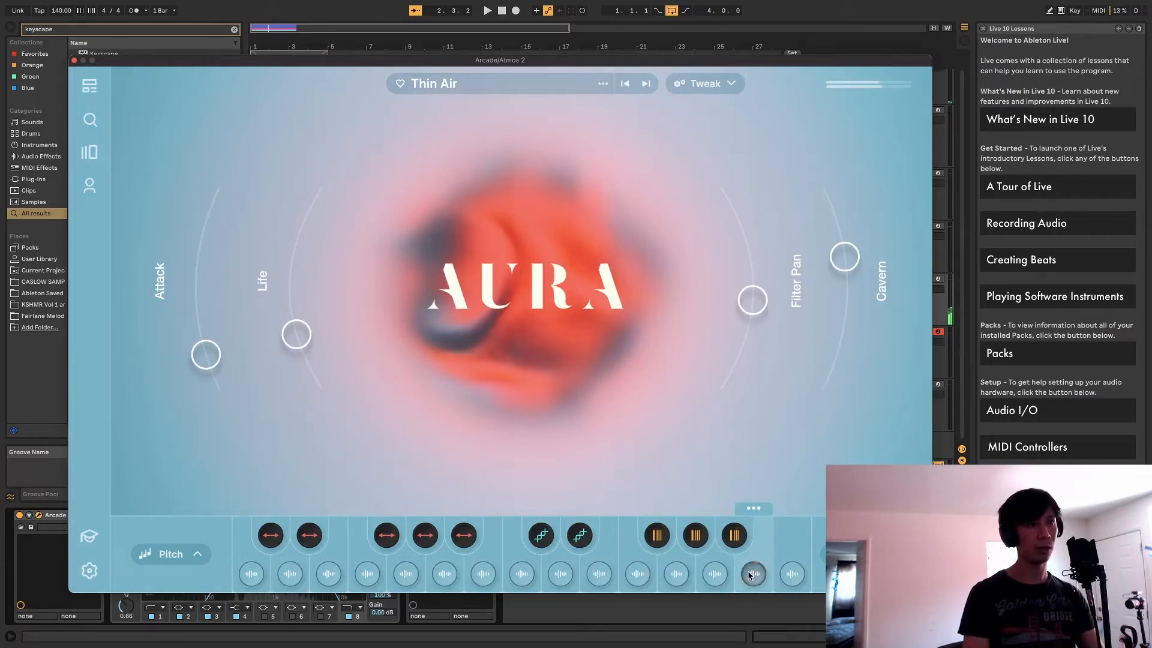
click(722, 574)
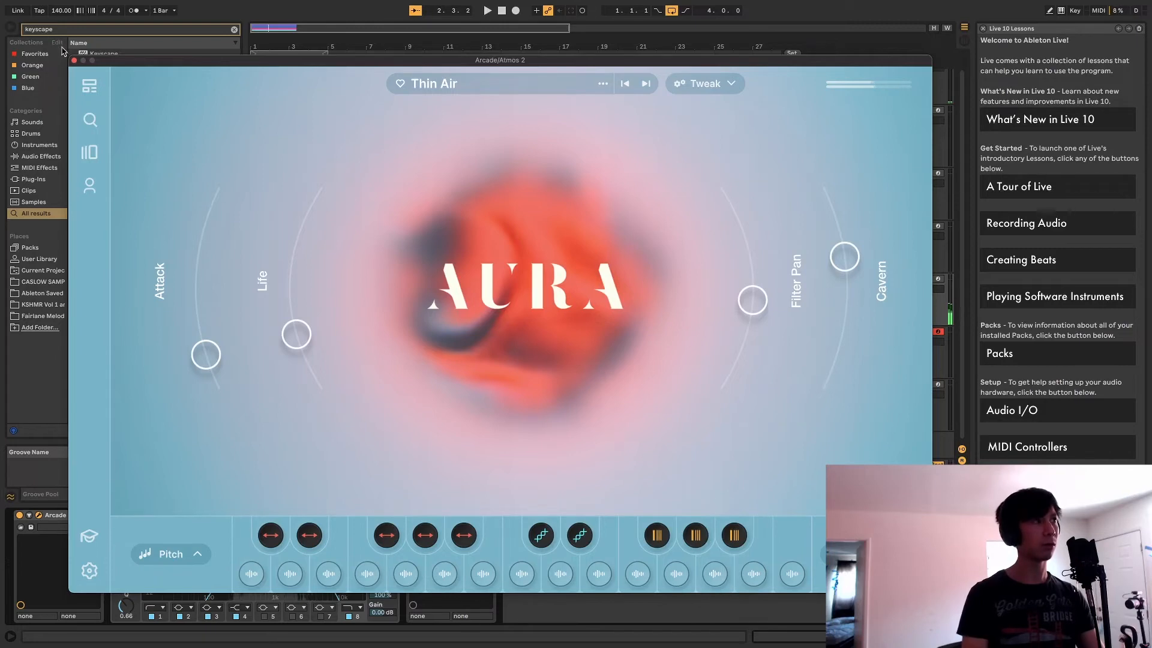
click(74, 61)
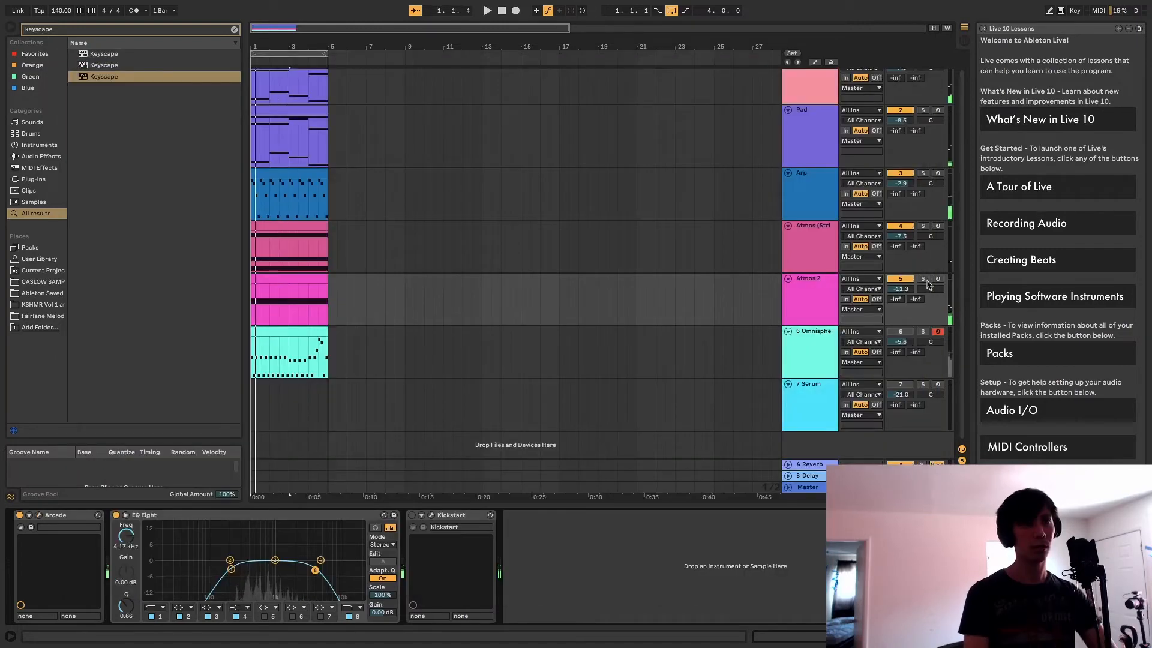
Step: Open the Atmos 2 clip to show its sustained A3 note, listen to it, and select the 6 Omnisphere track
double_click(273, 301)
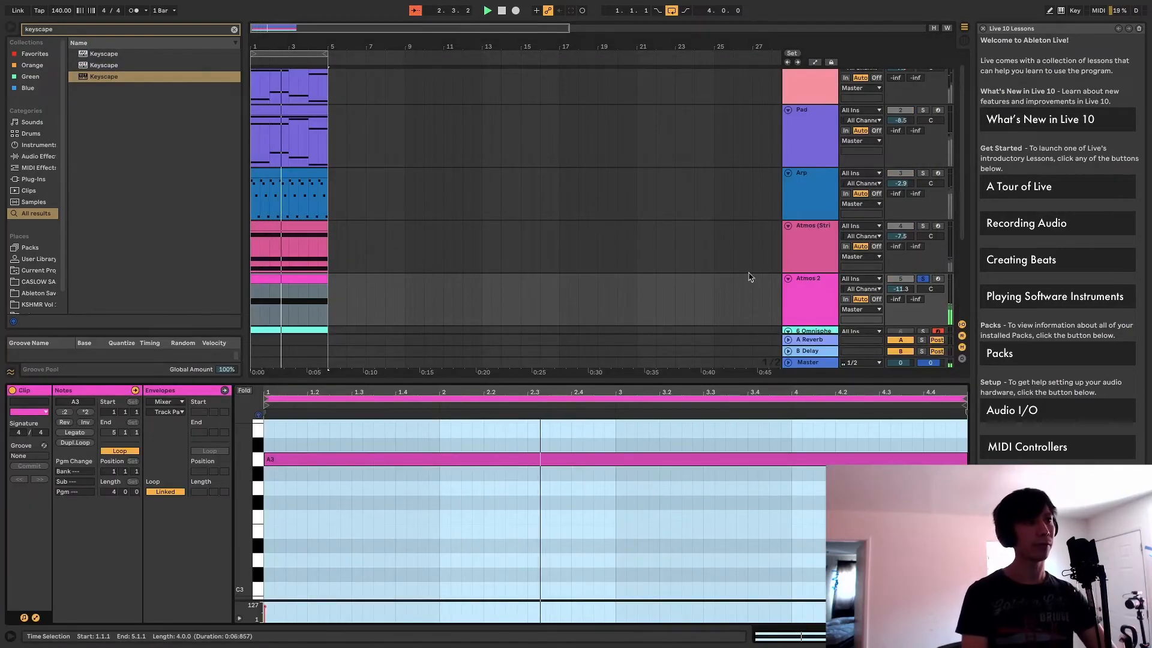
click(813, 331)
key(space)
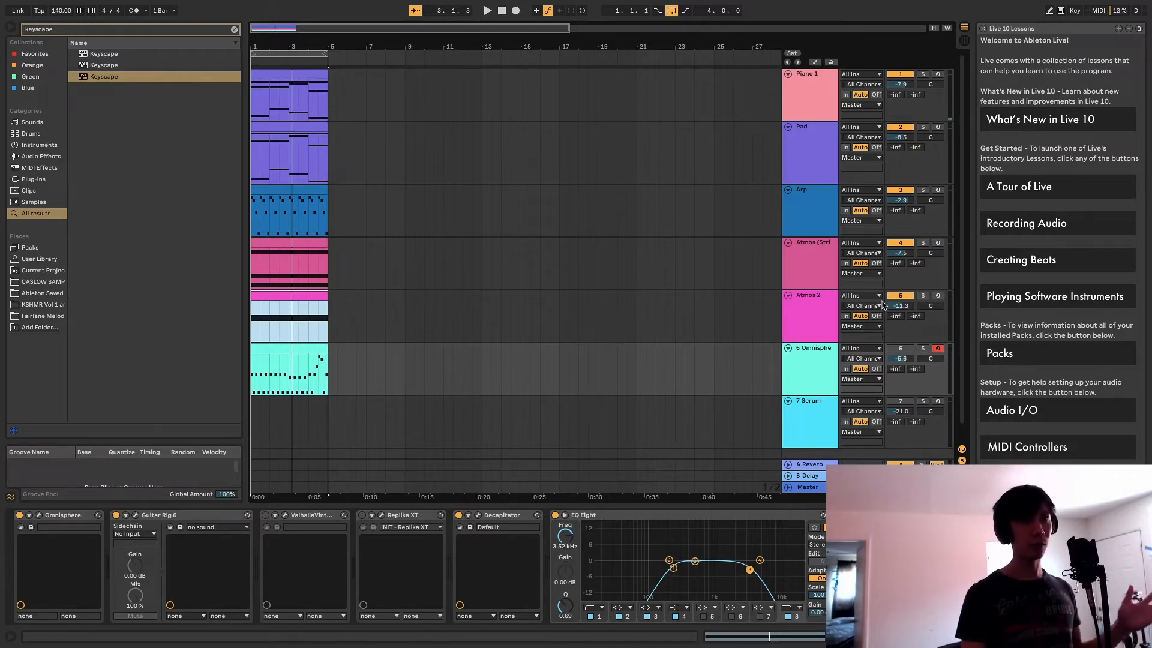
Step: Compare the Arp and 6 Omnisphere device chains, and examine the 6 Omnisphere clip's notes in an enlarged editor
click(809, 200)
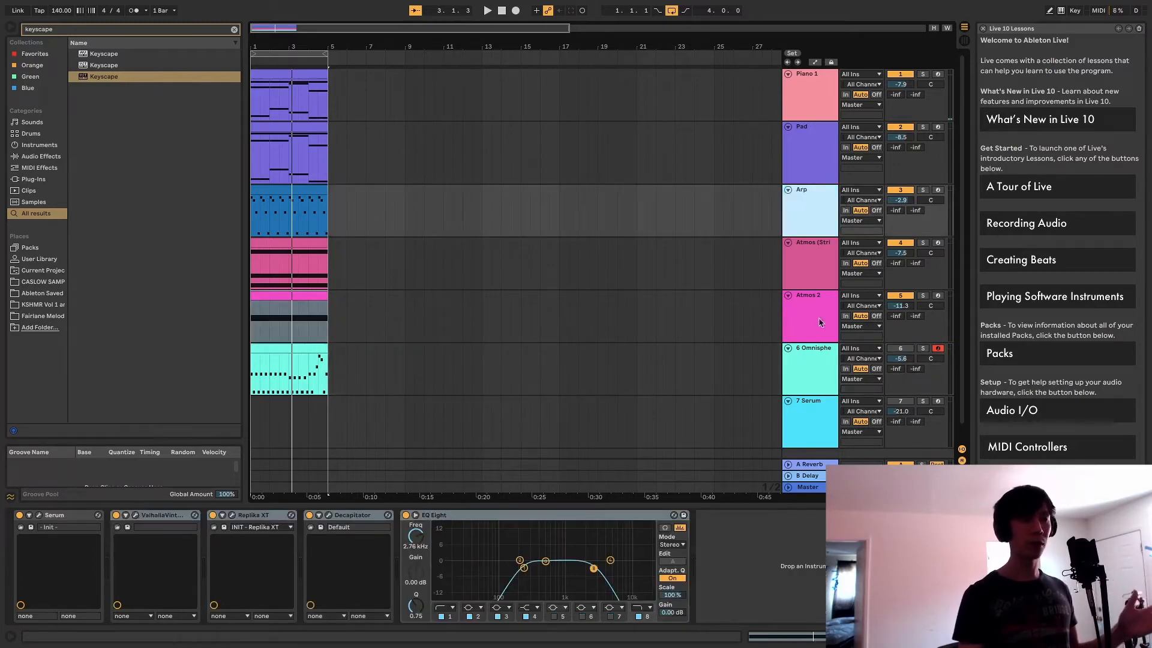
click(819, 373)
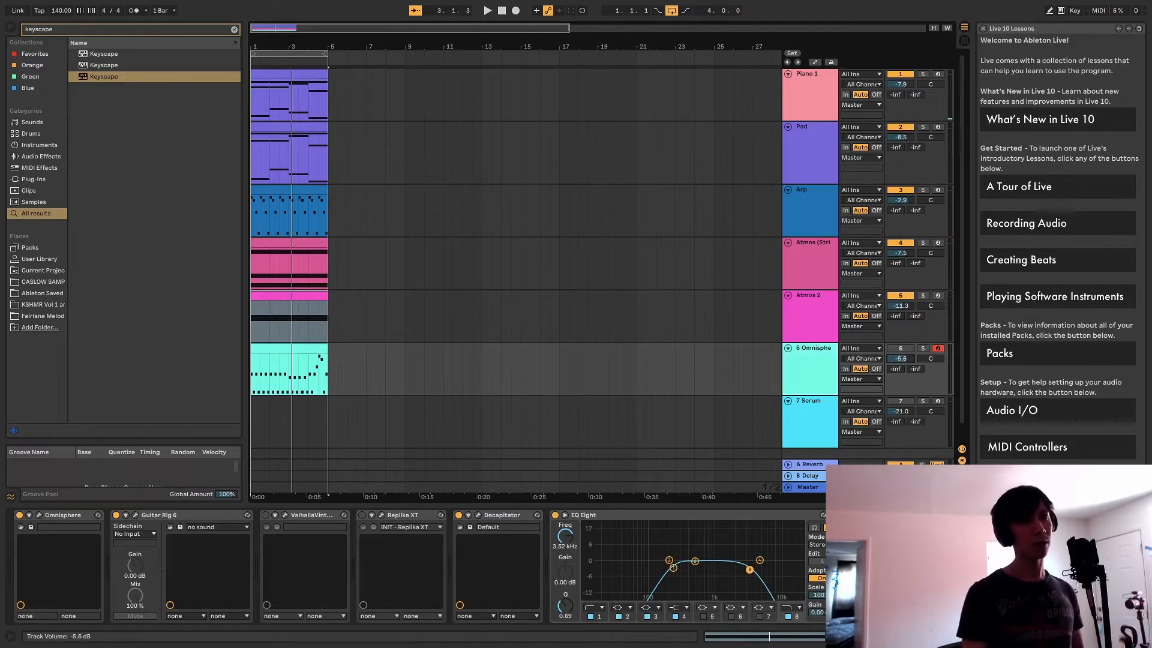
double_click(298, 345)
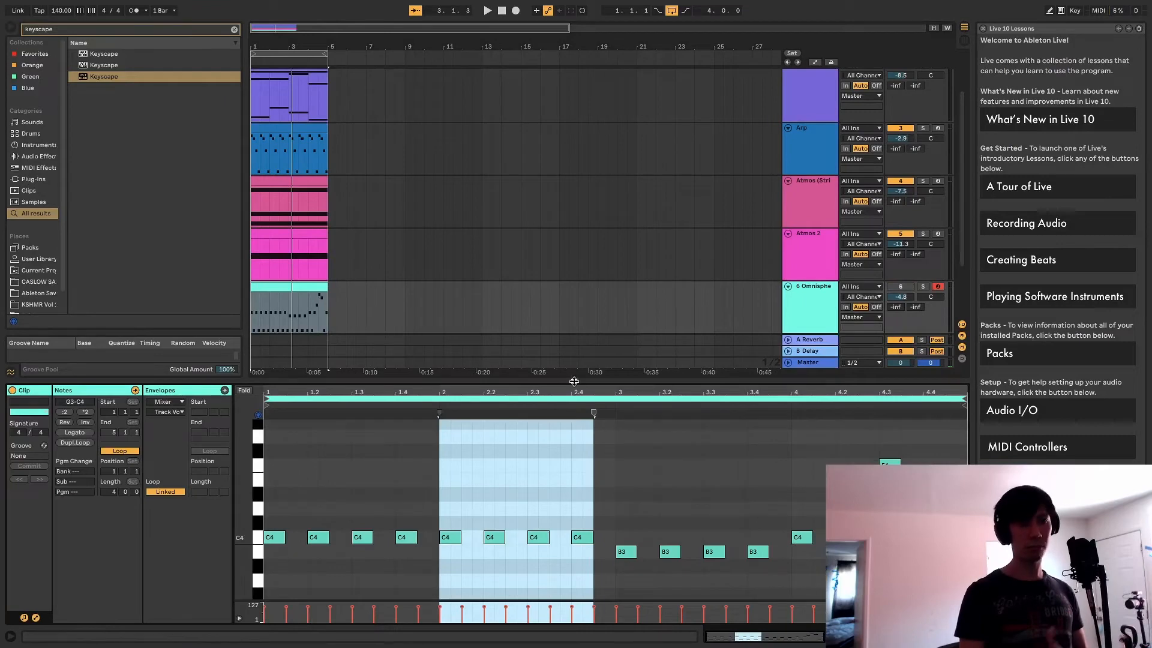
drag(574, 382, 570, 291)
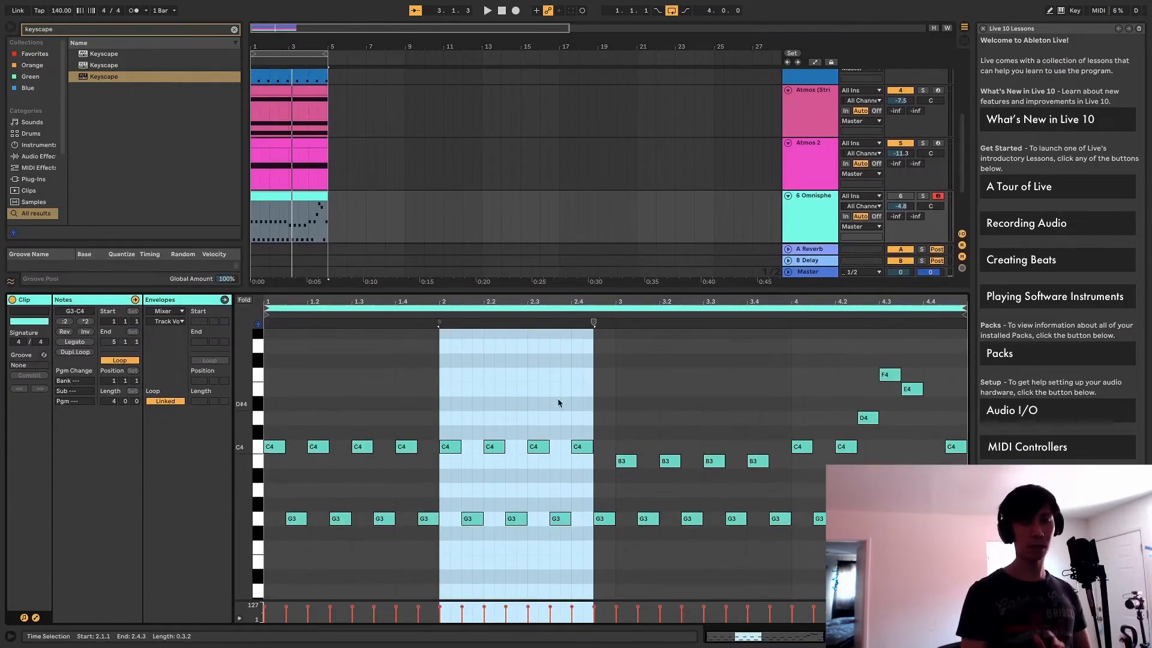
click(814, 211)
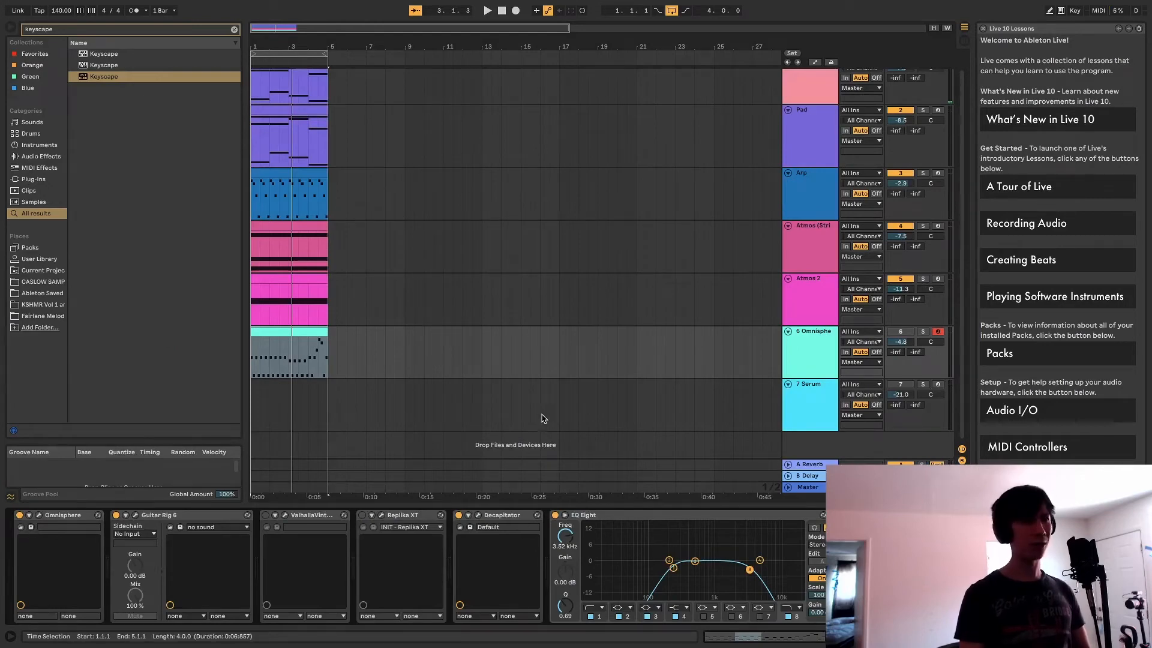
Step: Activate the 6 Omnisphere track and set its volume to -5.5 dB while the full loop plays
click(898, 332)
key(space)
drag(890, 342, 890, 346)
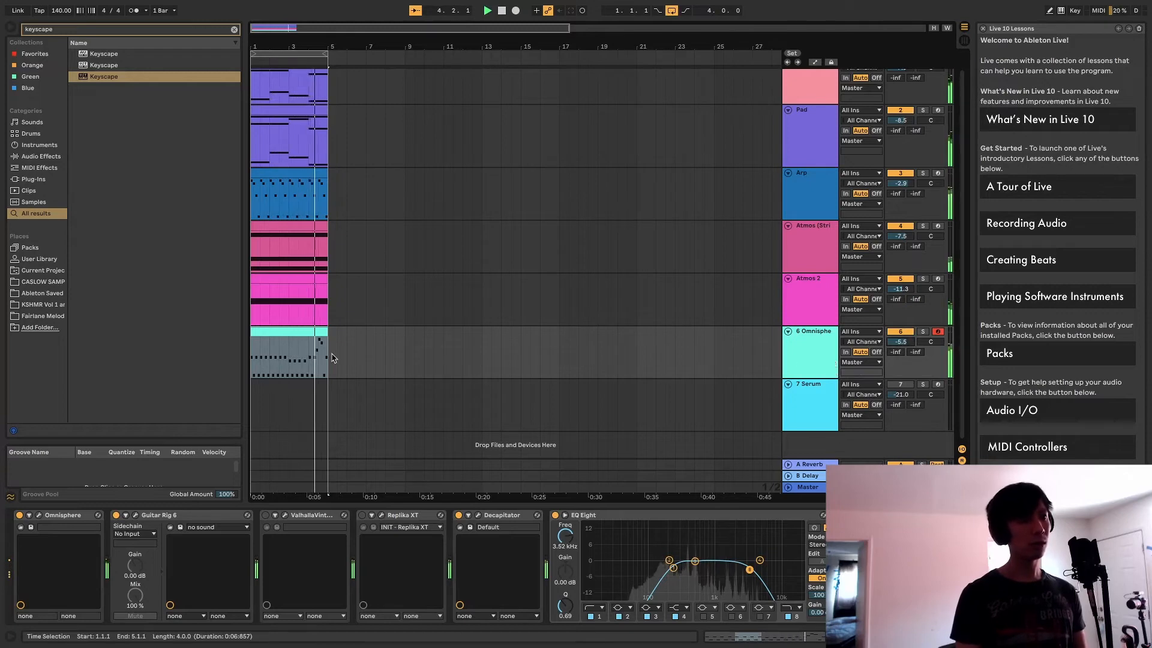
Step: Reopen the 6 Omnisphere clip's notes and duplicate the 6 Omnisphere track
double_click(309, 345)
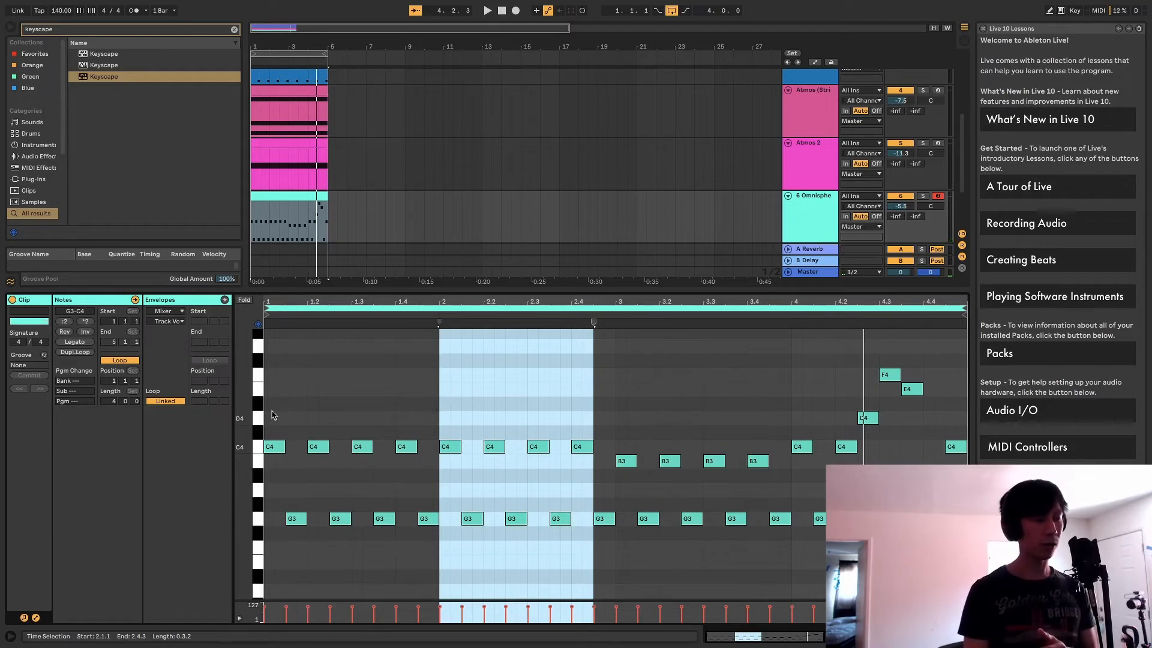
right_click(804, 220)
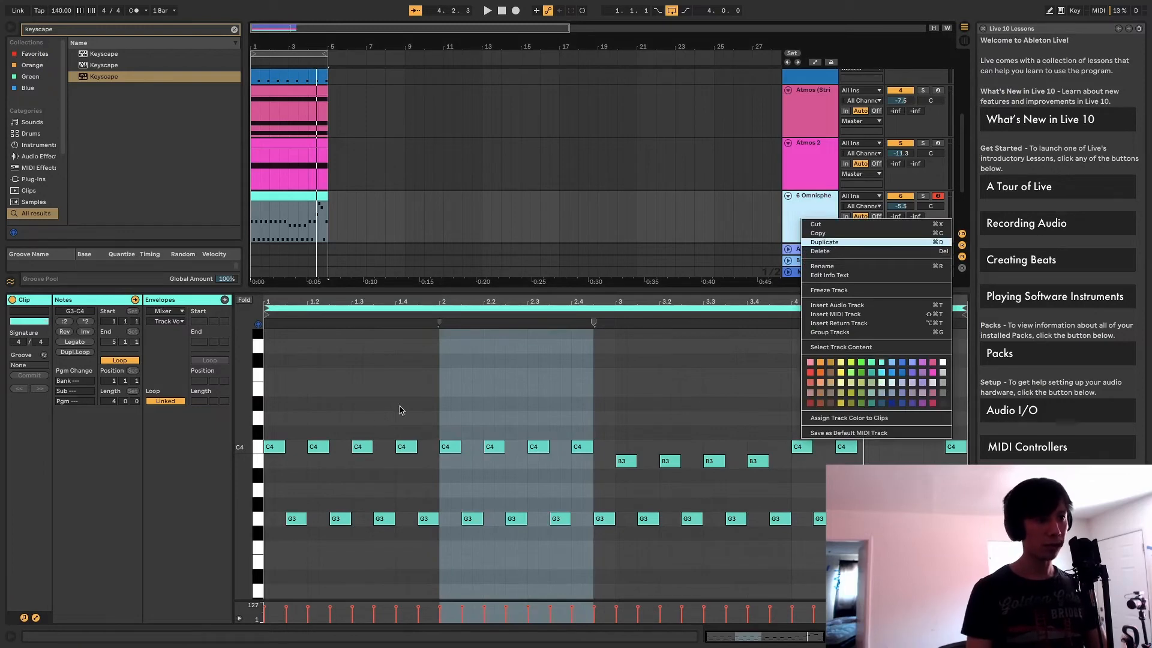
key(super+d)
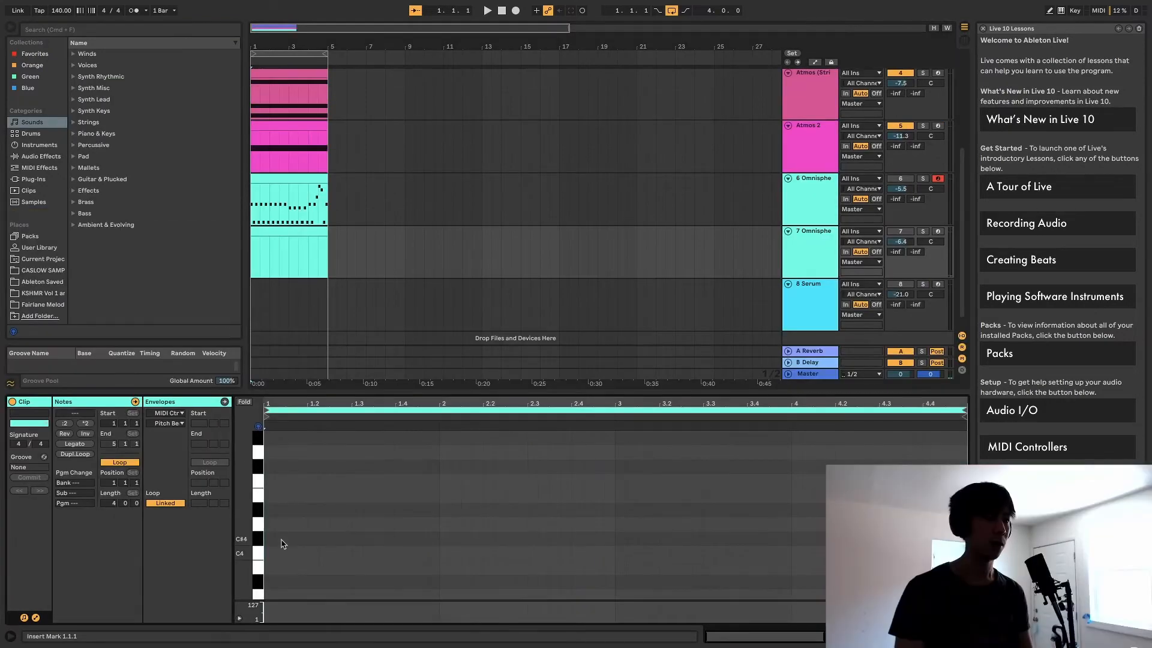
Step: Write a rising C4, E4, F4 and G4 melody in bar 1 of the 7 Omnisphere clip, with C4 held for two beats
click(269, 553)
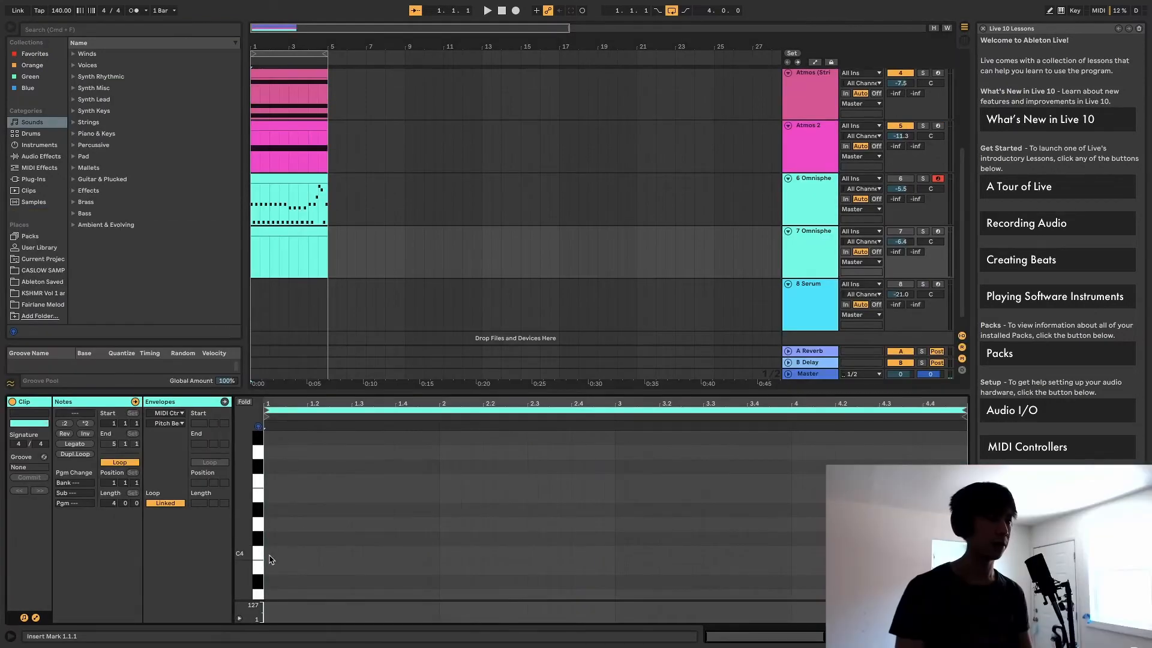
drag(273, 553, 352, 553)
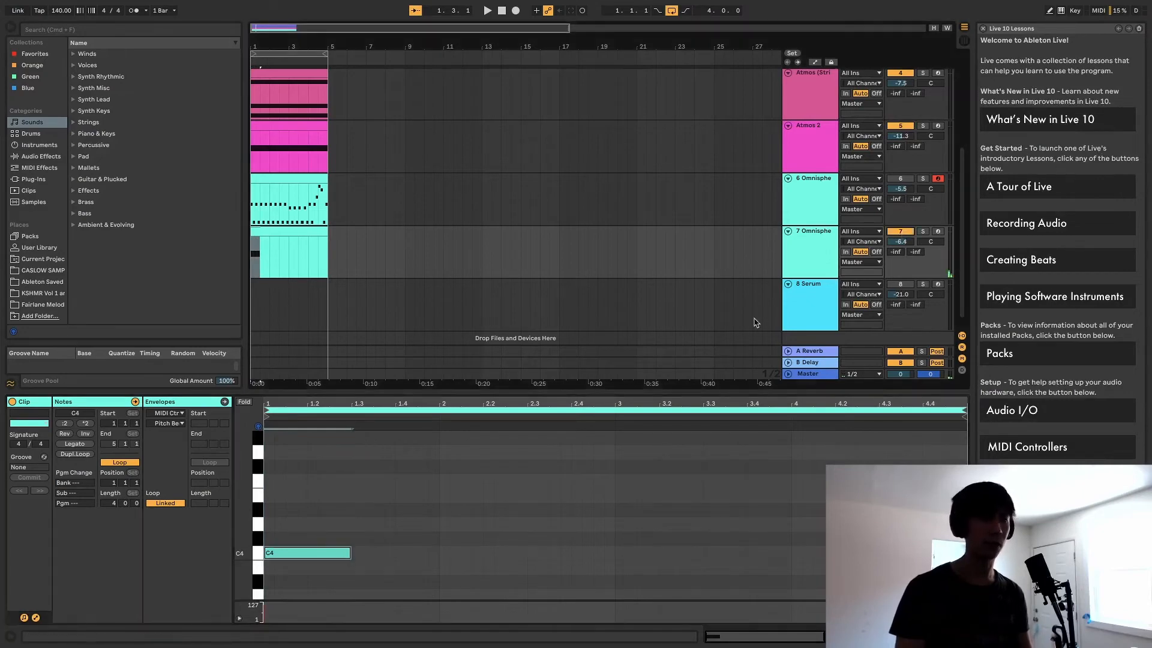
click(353, 499)
double_click(357, 495)
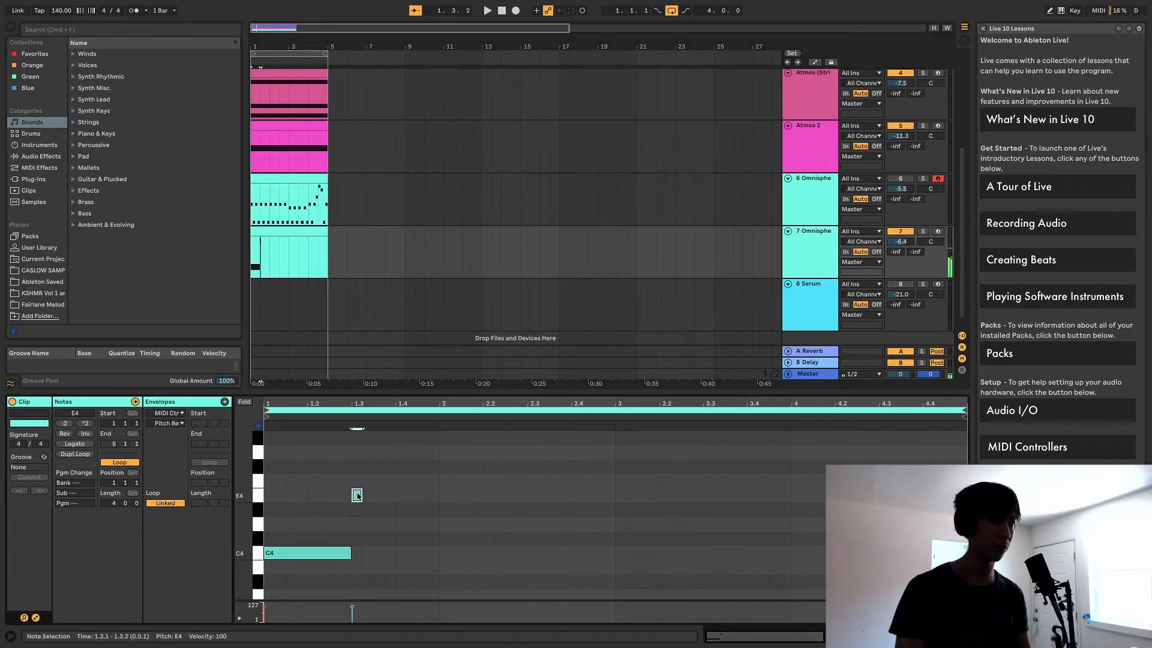
mouse_move(356, 494)
mouse_down()
mouse_move(394, 492)
mouse_move(374, 480)
mouse_up()
double_click(390, 481)
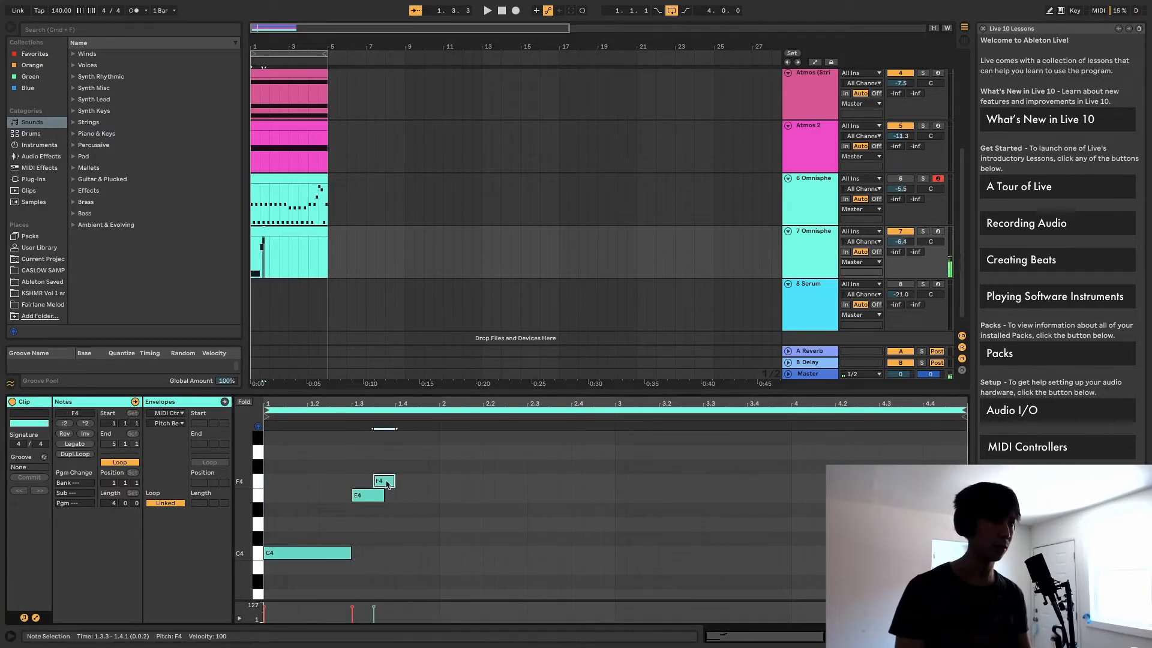
click(406, 454)
double_click(403, 454)
Step: Listen to the new bar 1 melody with the other layers and enlarge the note editor
key(space)
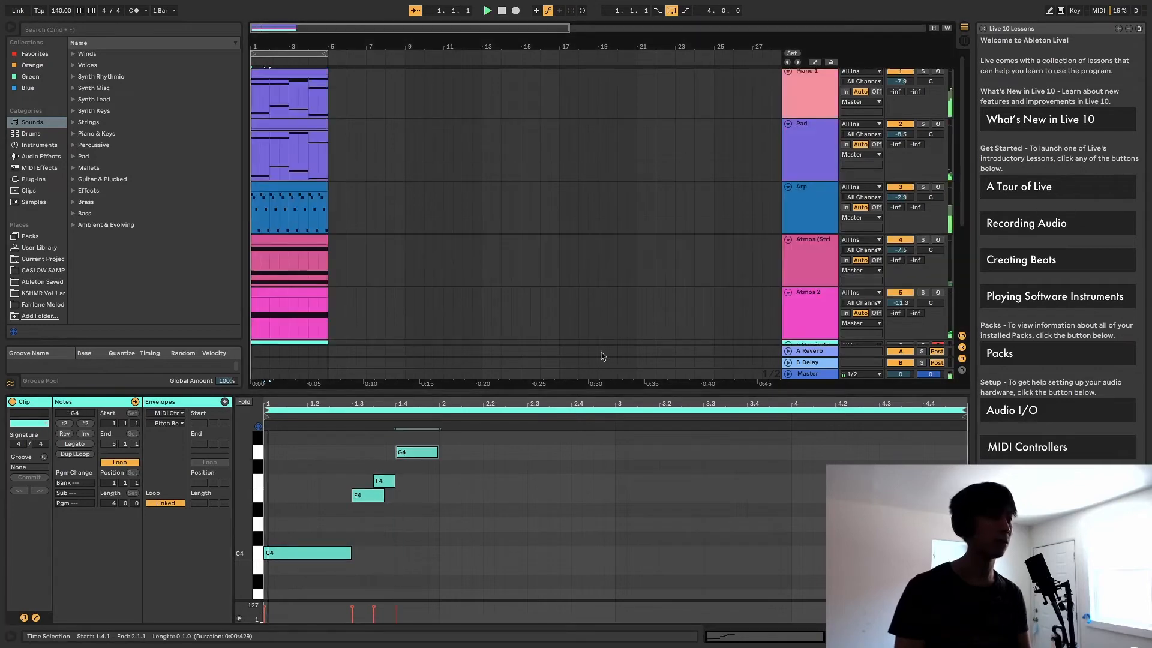
scroll(496, 445, down, 2)
scroll(491, 450, up, 2)
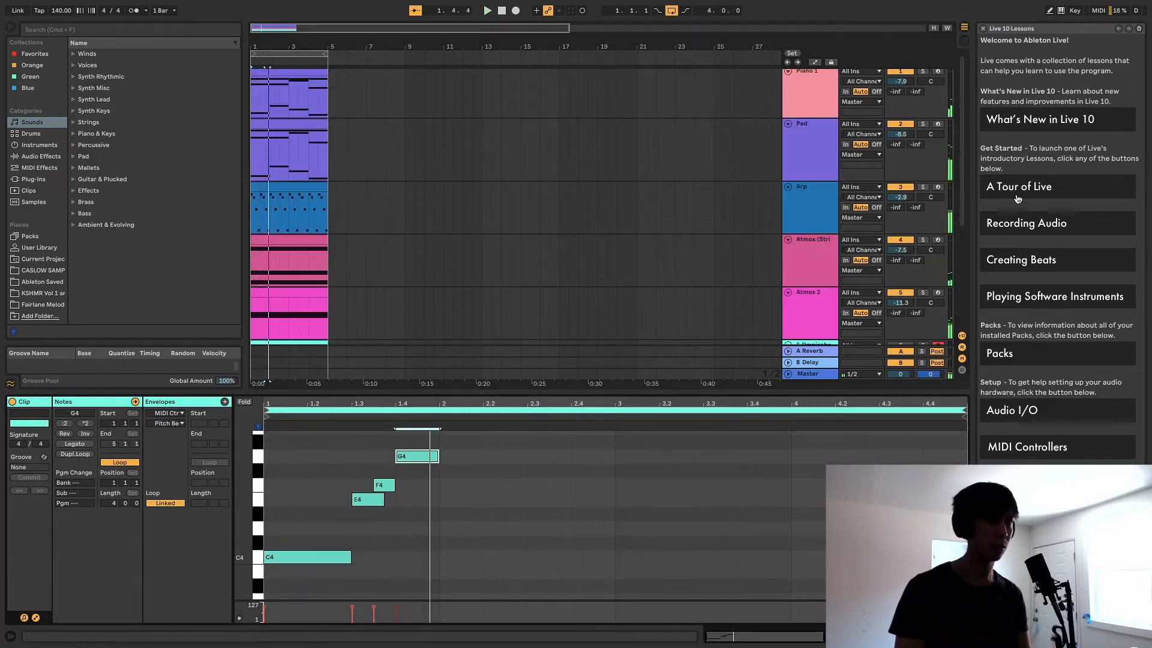
drag(555, 391, 540, 281)
key(space)
scroll(450, 369, up, 2)
Step: Duplicate the four bar 1 notes into bars 2 and 3, and play the loop with the repeated phrase
drag(435, 365, 270, 510)
key(super+d)
key(super+d)
key(space)
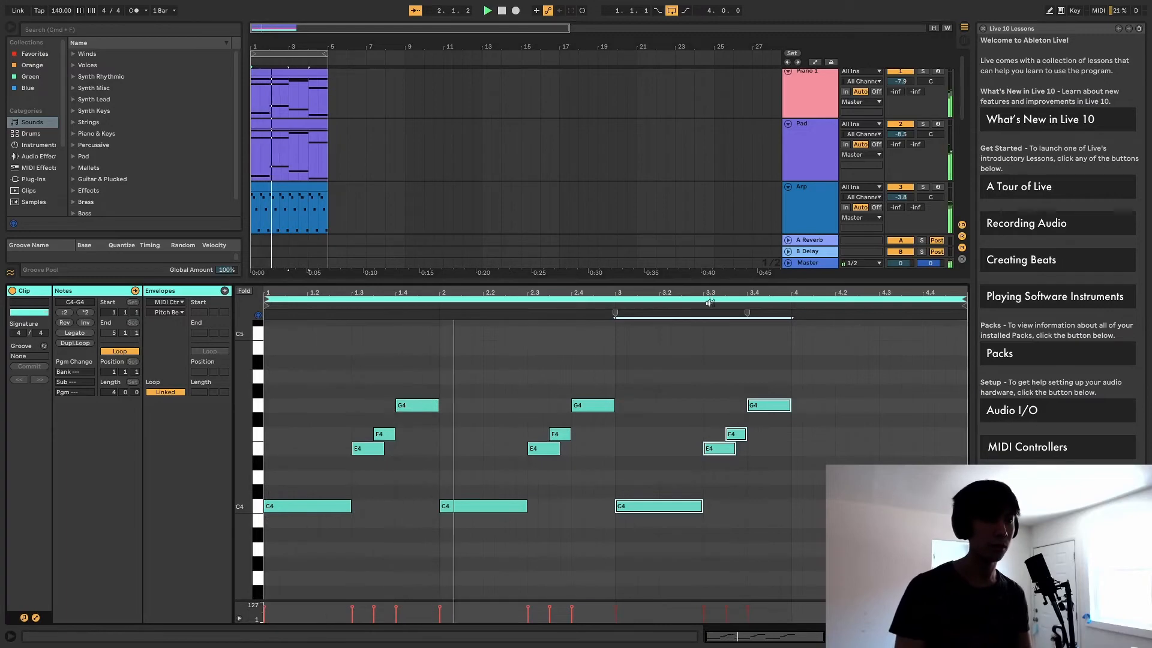
scroll(697, 368, up, 1)
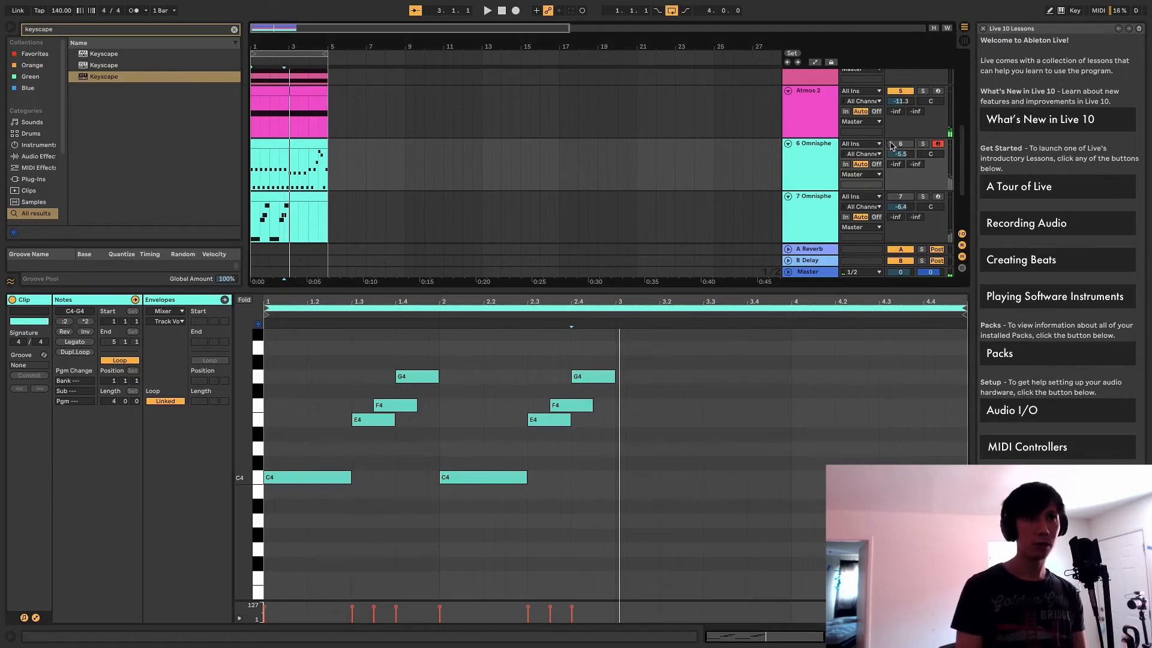
Step: Activate the 6 Omnisphere track, listen to it in the loop, and open its clip's notes
click(892, 145)
key(space)
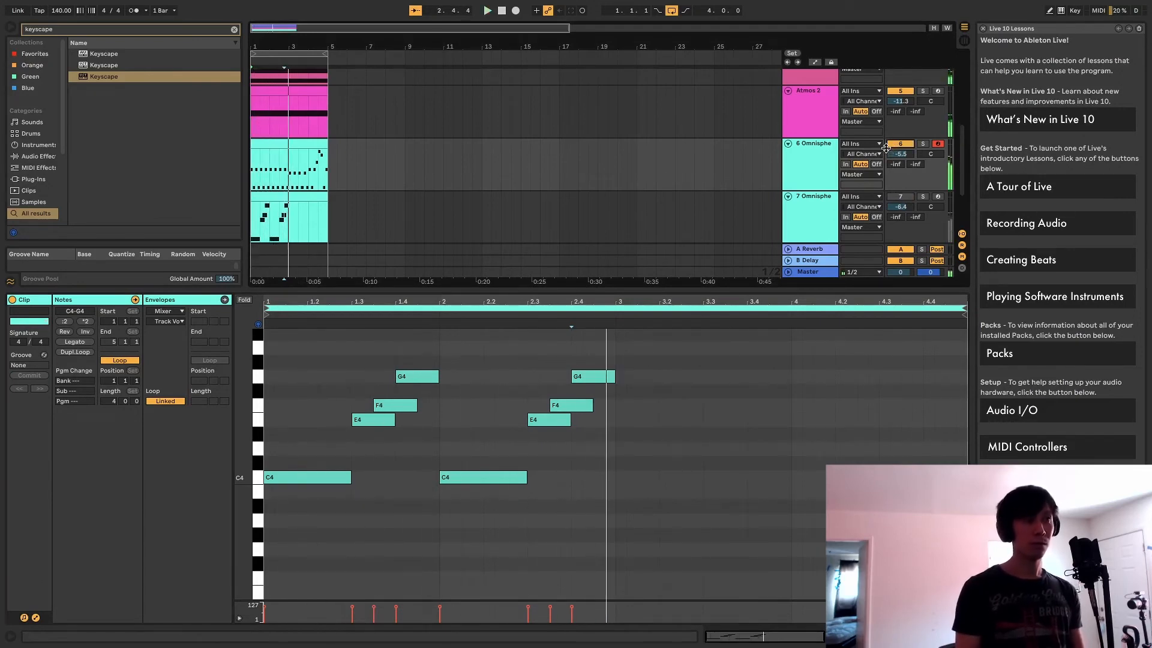
scroll(868, 150, up, 3)
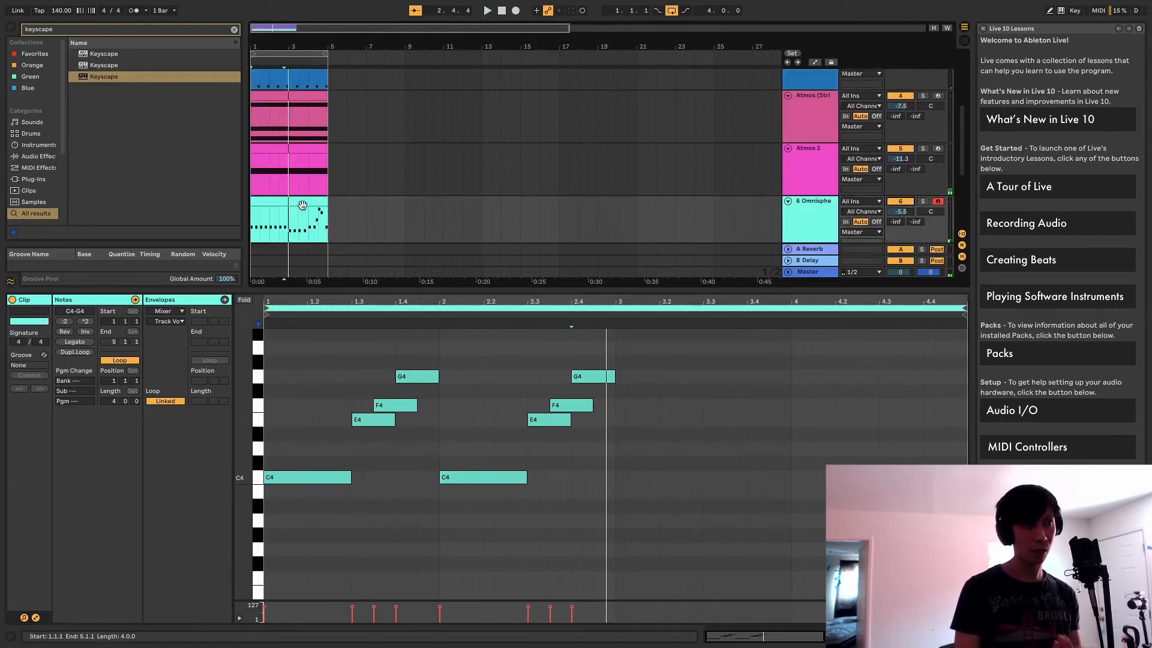
click(302, 206)
key(space)
scroll(618, 198, up, 4)
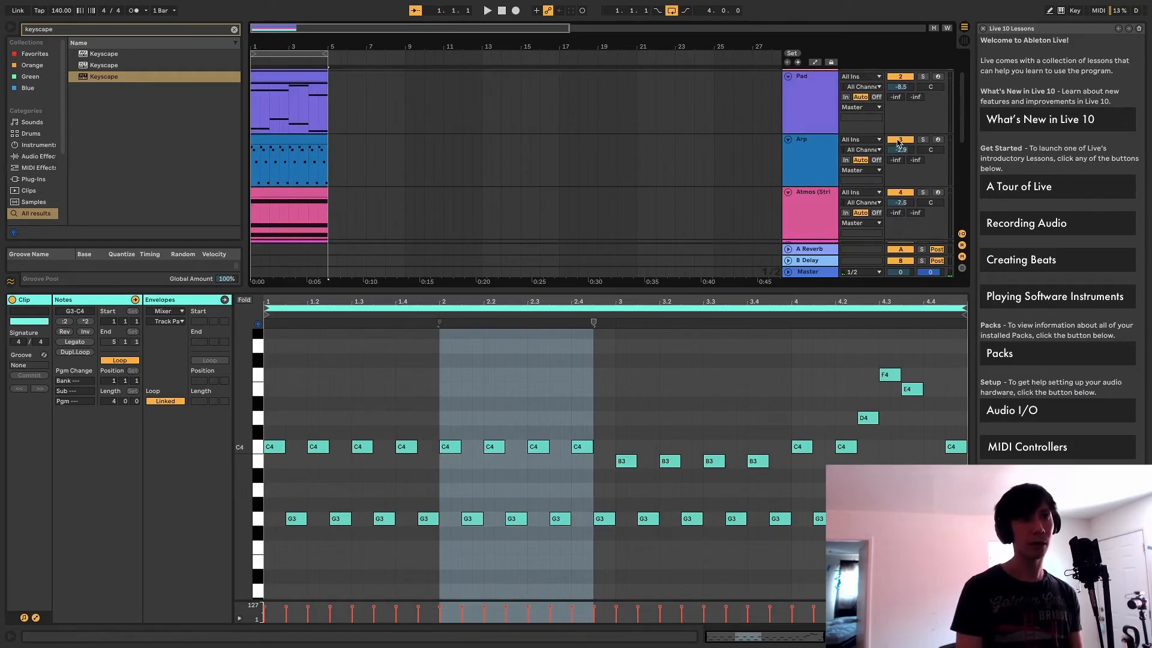
Step: Show the Arp track's device chain, deactivate the Arp track, and play the loop without it
click(810, 166)
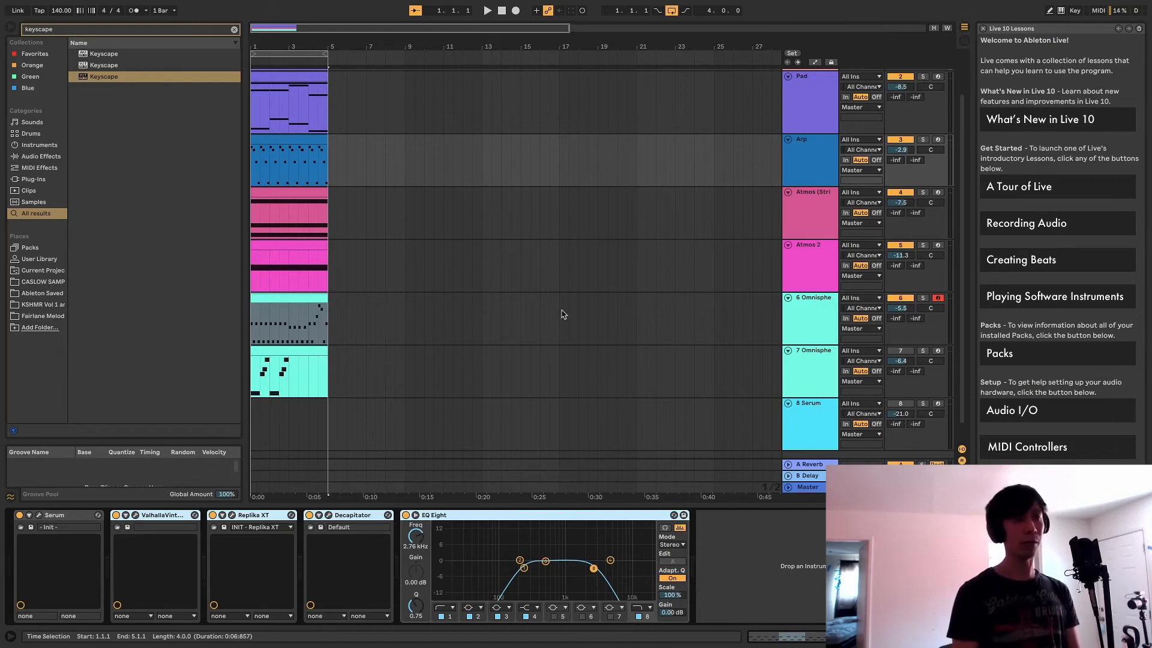
click(904, 140)
scroll(384, 264, down, 1)
key(space)
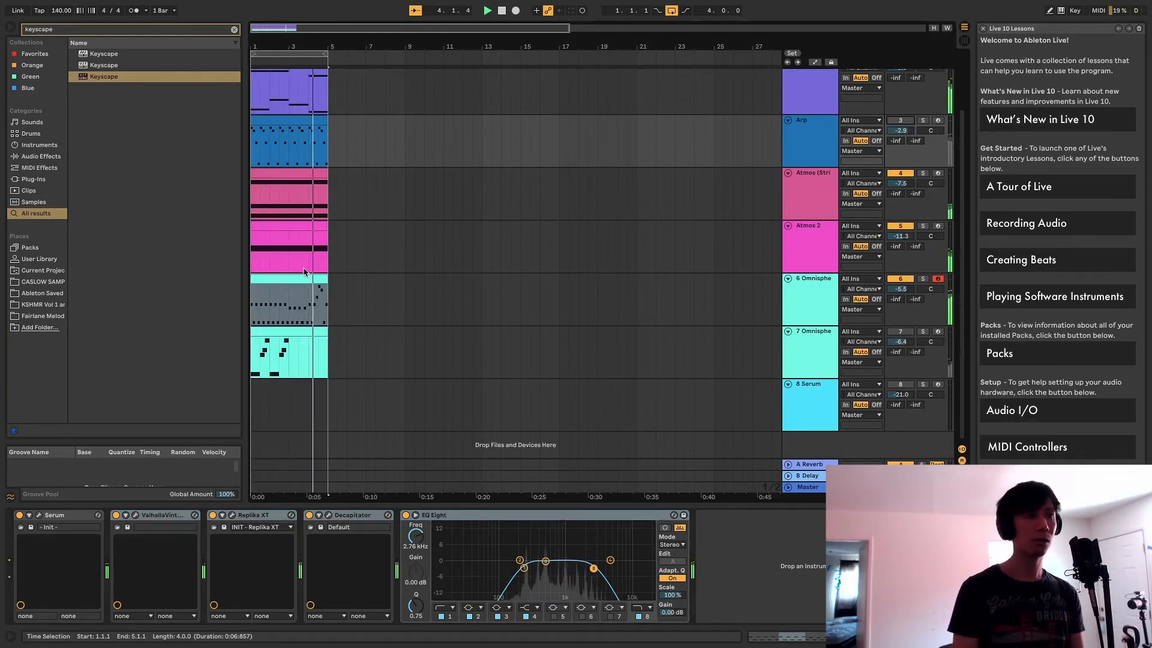
scroll(336, 279, up, 2)
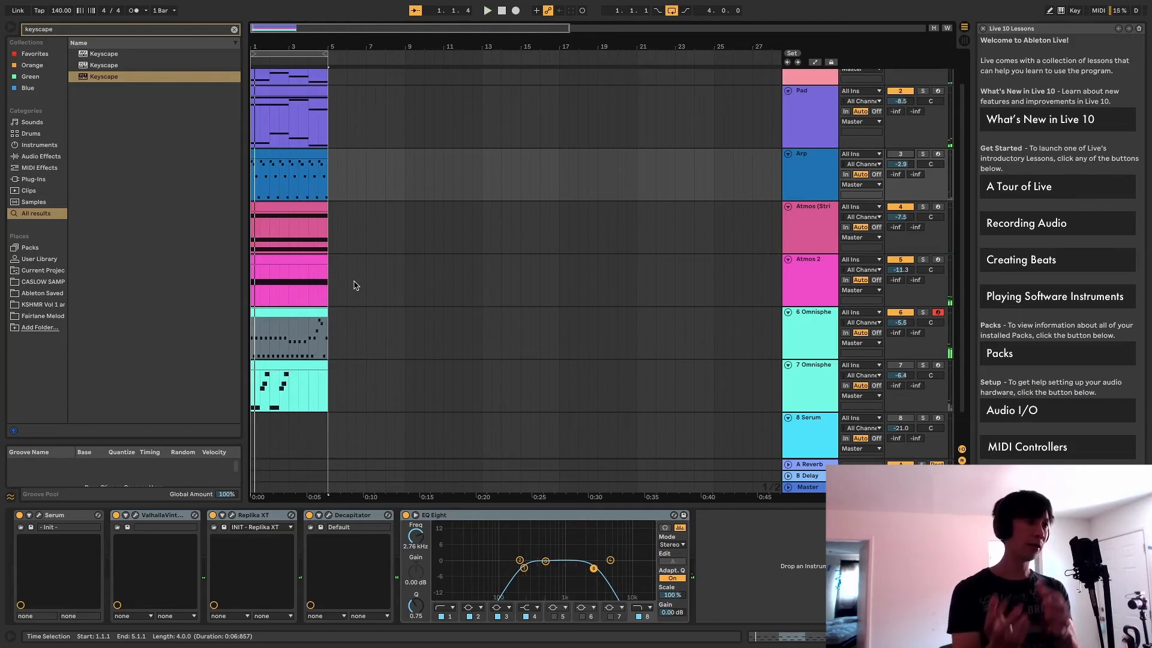